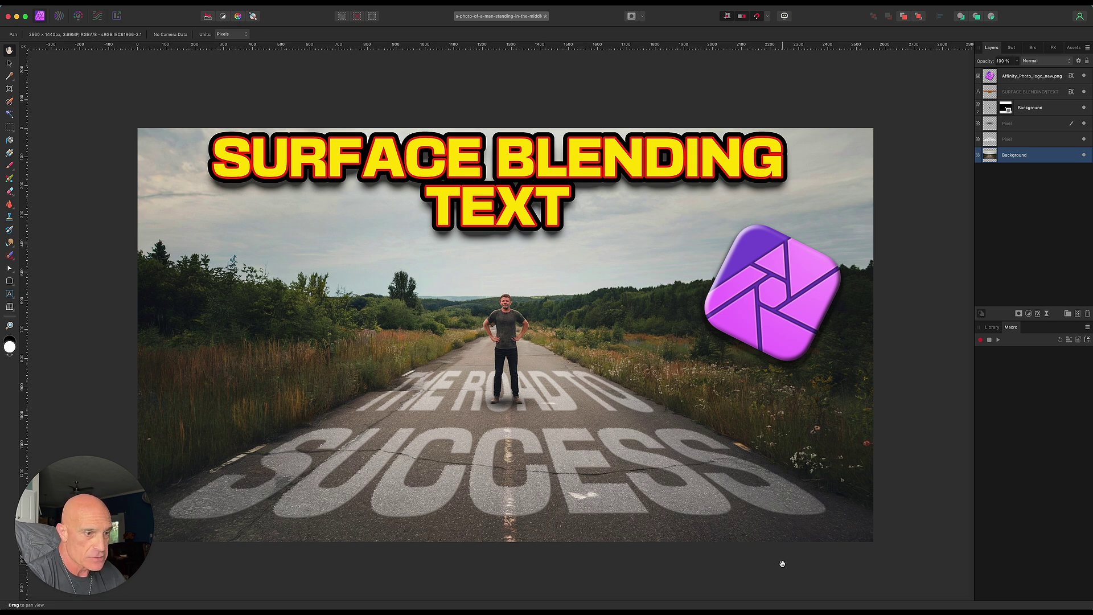
Delete the logo, title and road-text example layers, leaving only the Background photo.
left_click(1046, 75)
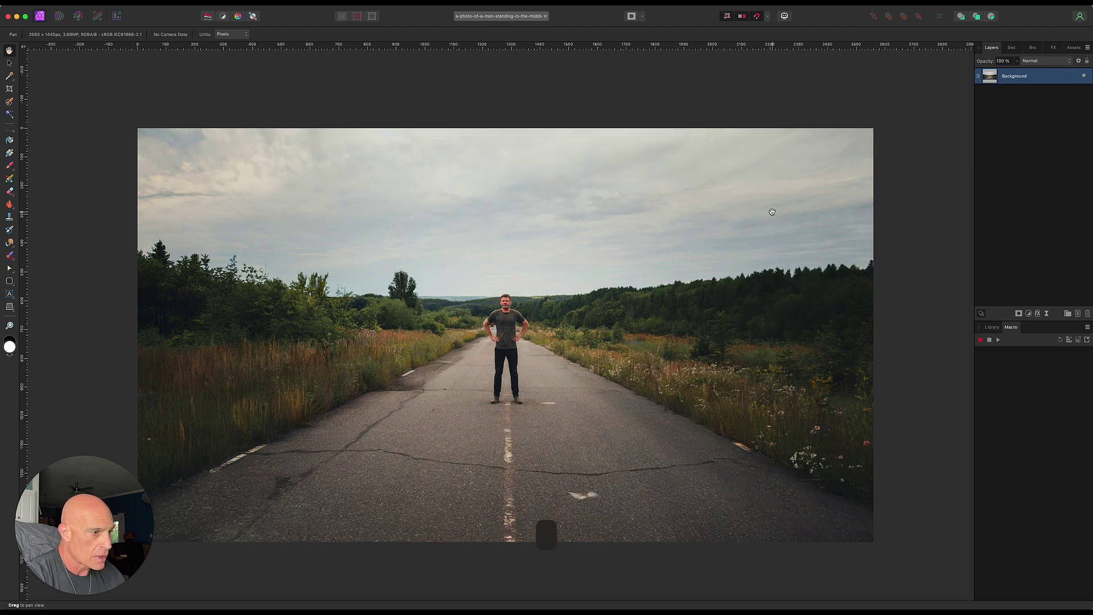
left_click(9, 62)
Duplicate the Background layer and brush a selection over the man's head, body, arm and hand.
scroll(538, 395, "down", 3)
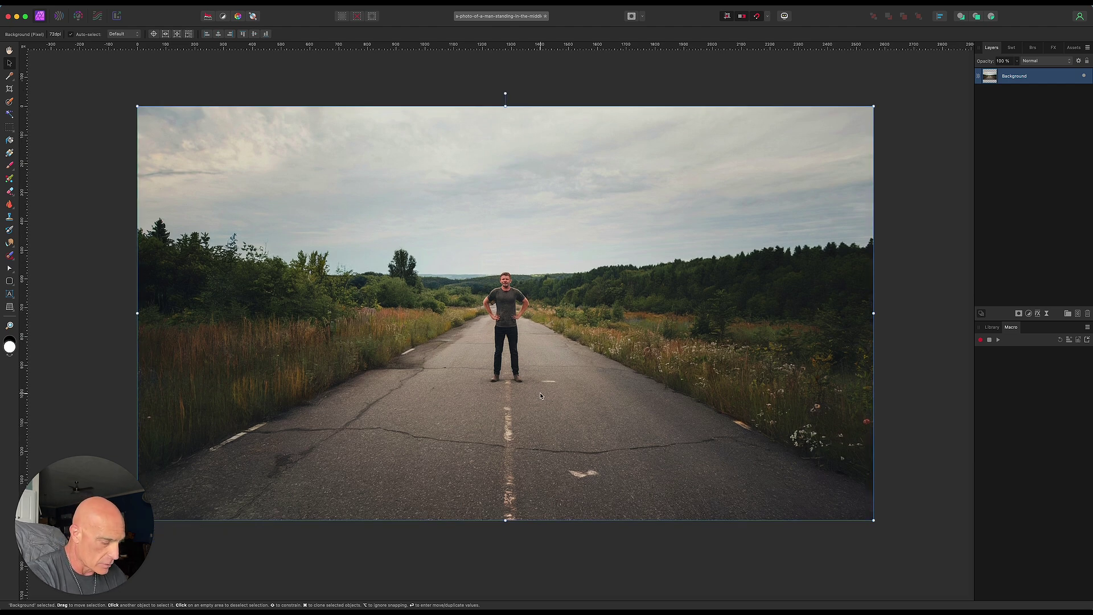
key("super+j")
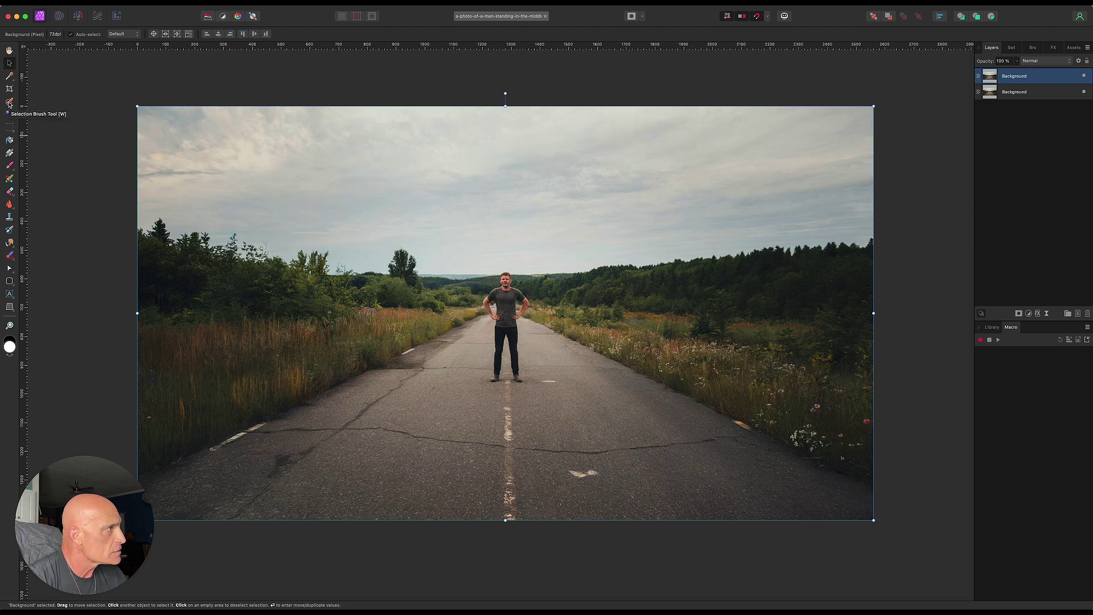
left_click(9, 102)
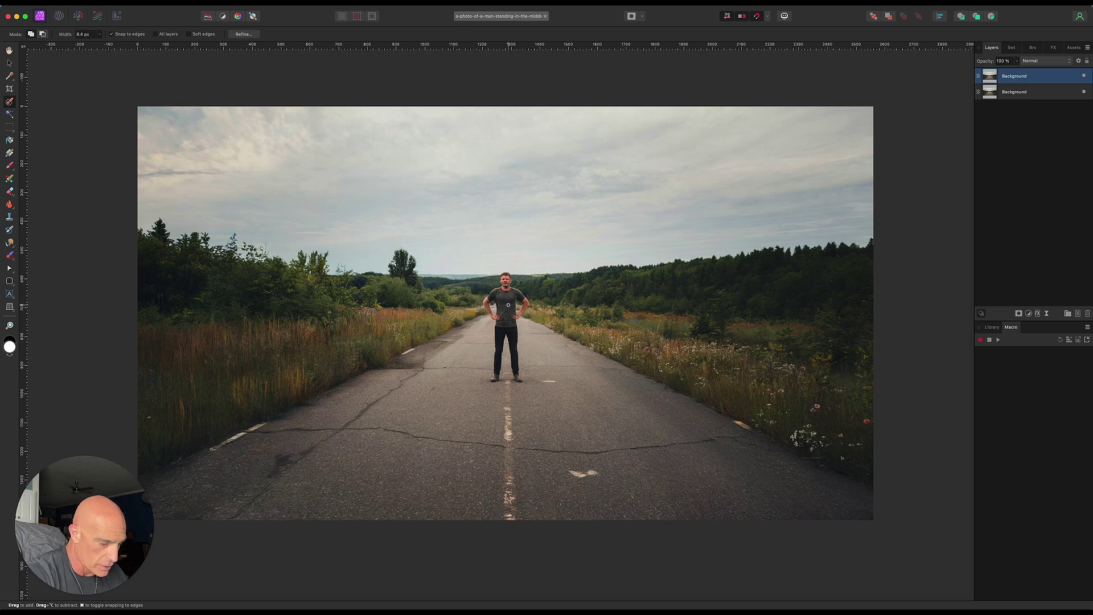
scroll(508, 305, "up", 5)
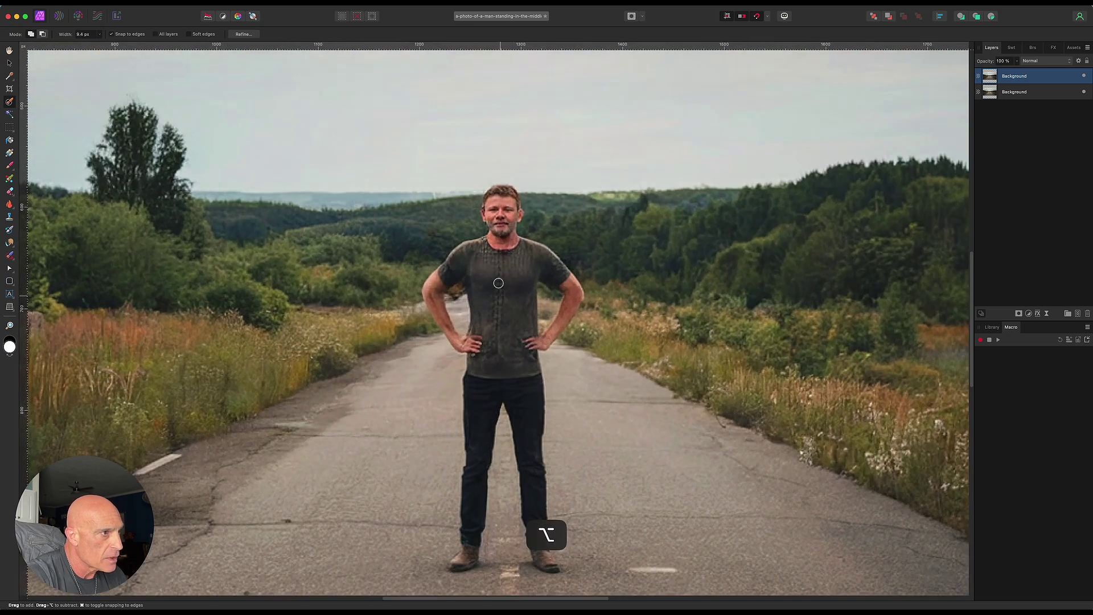
mouse_move(498, 206)
left_mouse_down()
mouse_move(500, 197)
mouse_move(485, 208)
mouse_move(503, 188)
mouse_move(484, 210)
mouse_move(493, 193)
mouse_move(505, 356)
left_mouse_up()
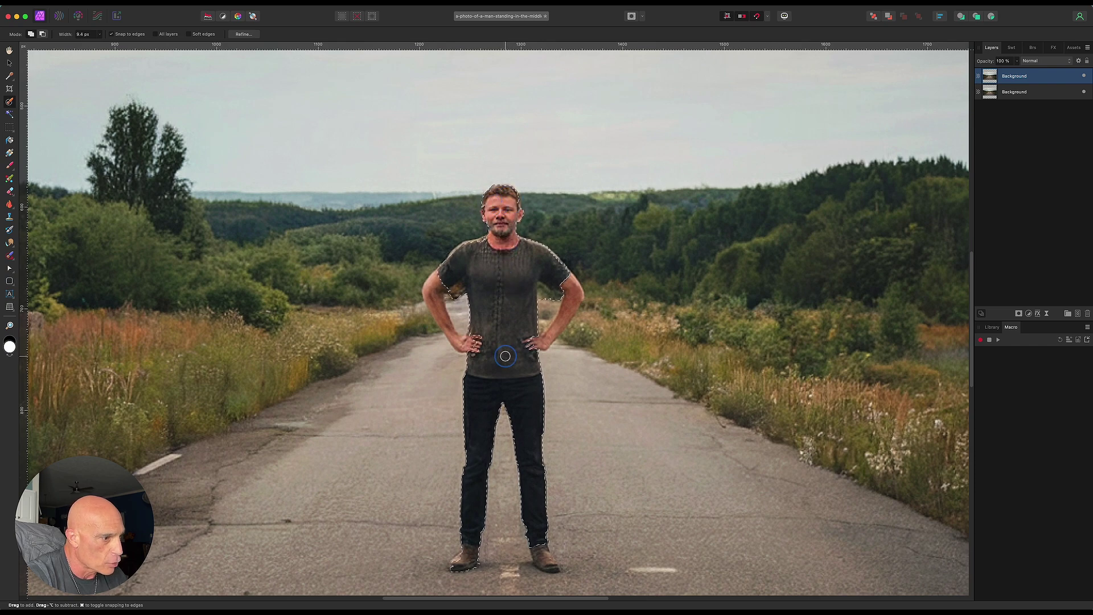
mouse_move(564, 314)
left_mouse_down()
mouse_move(573, 302)
mouse_move(570, 311)
left_mouse_up()
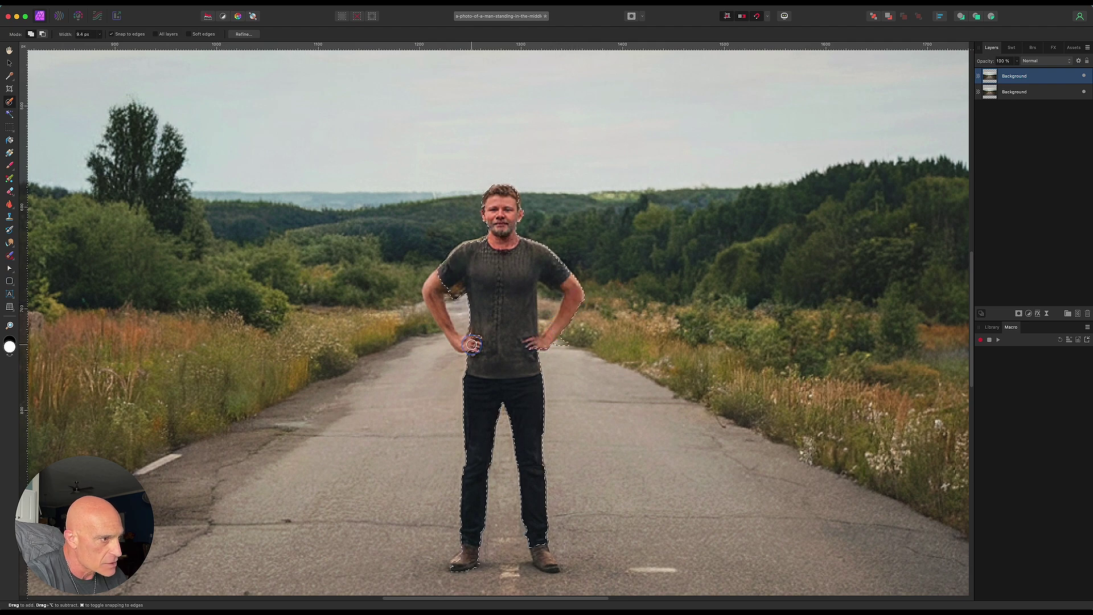
left_click_drag(472, 344, 468, 342)
Subtract the stray background patch beside the man's head from the selection.
key("bracketleft")
left_click_drag(438, 228, 451, 219)
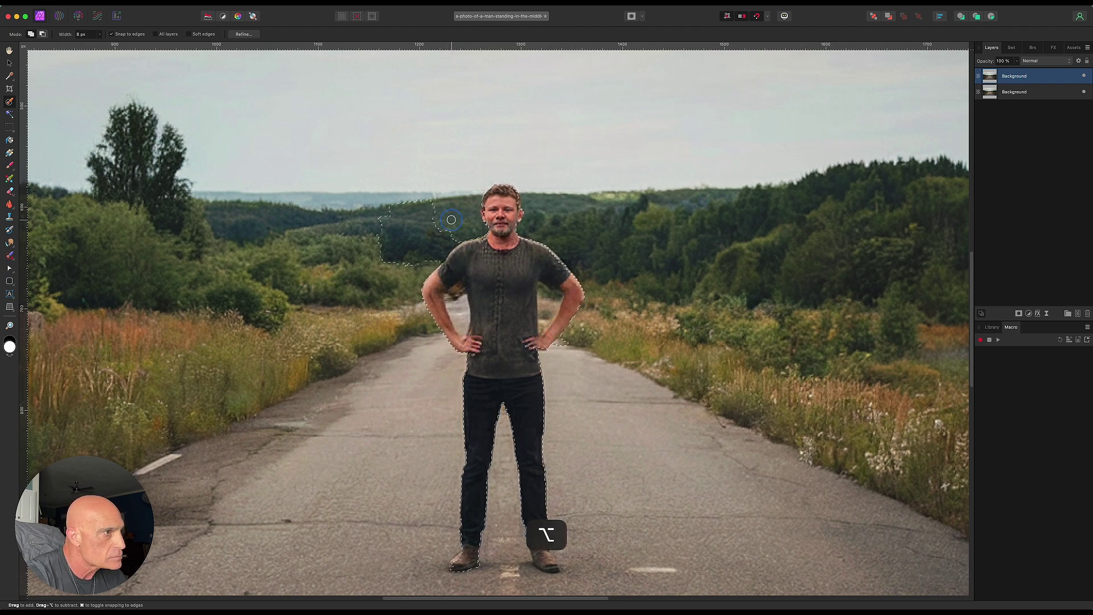
left_click(451, 219, "alt")
scroll(450, 219, "down", 5)
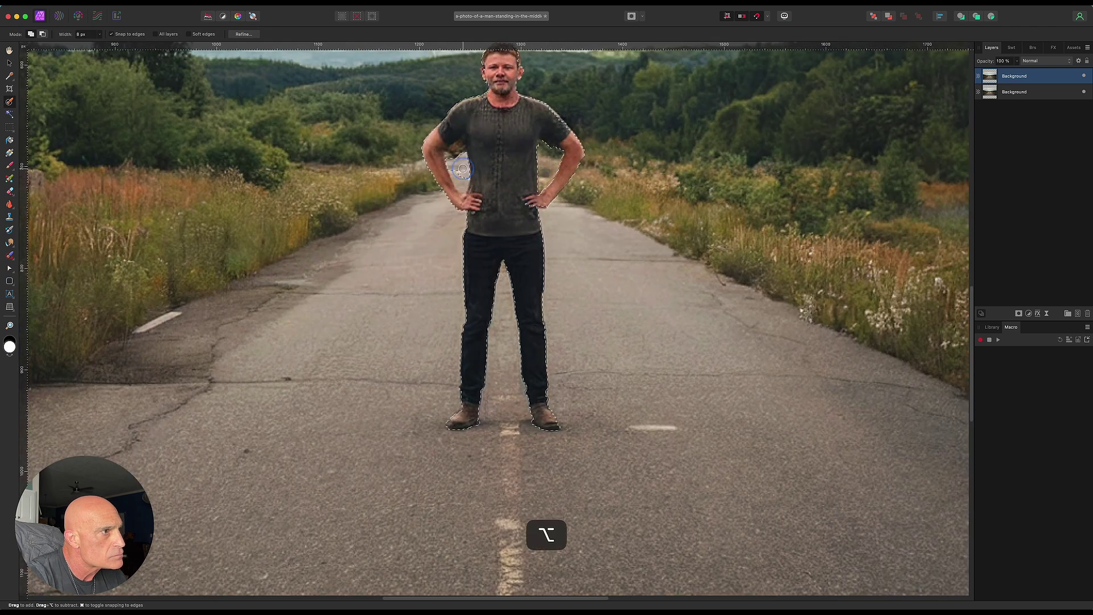
scroll(462, 168, "down", 4)
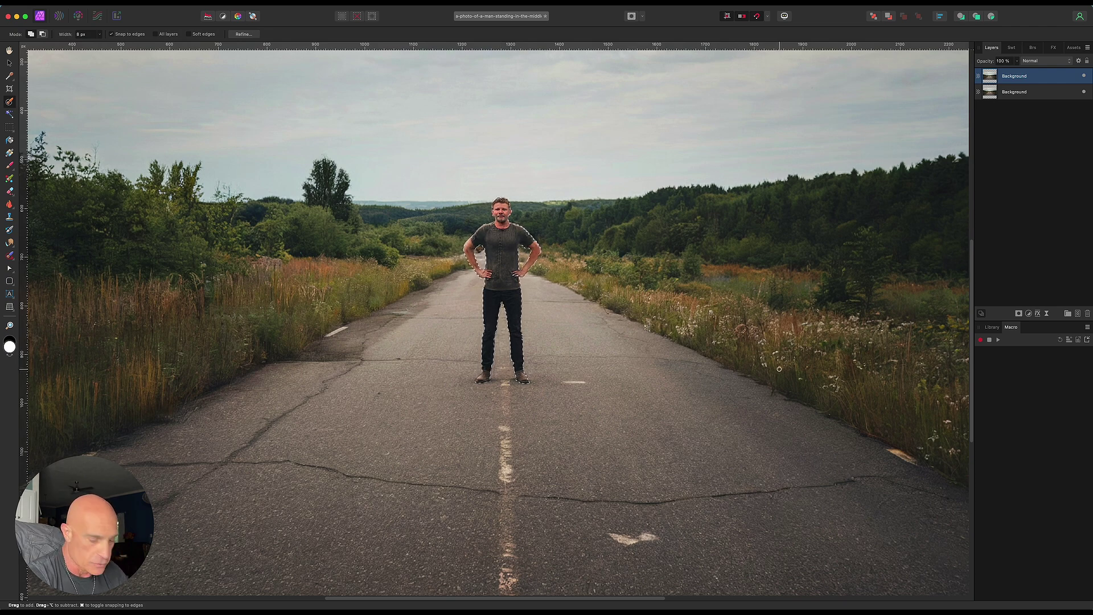
Mask the duplicate layer to the man's selection, check by toggling the photo below, then deselect.
key("super")
left_click(1019, 314, "super")
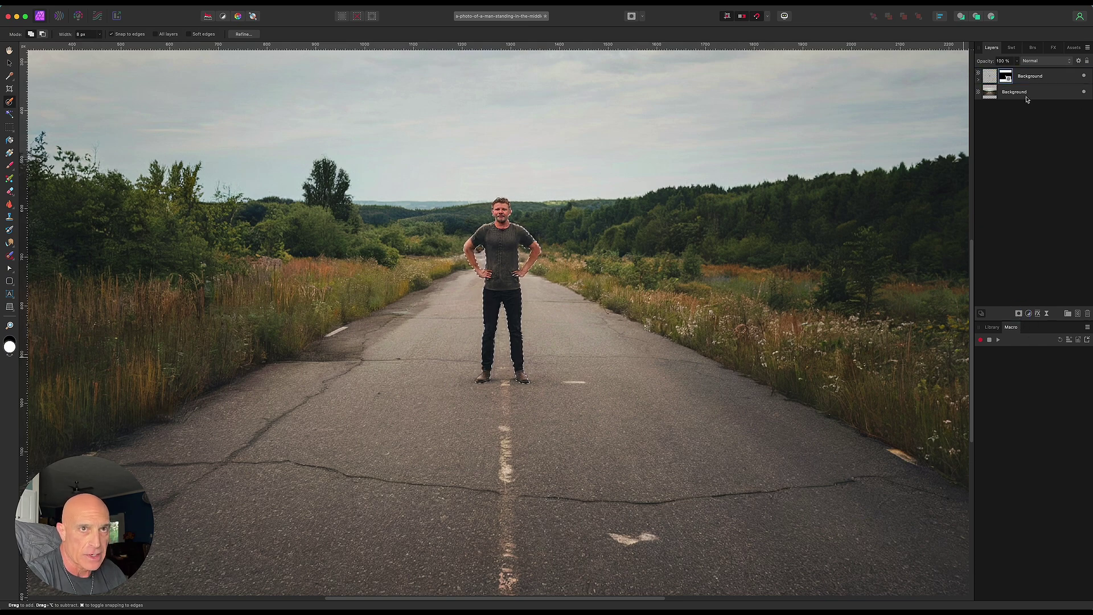
left_click(1084, 93)
left_click(1084, 93)
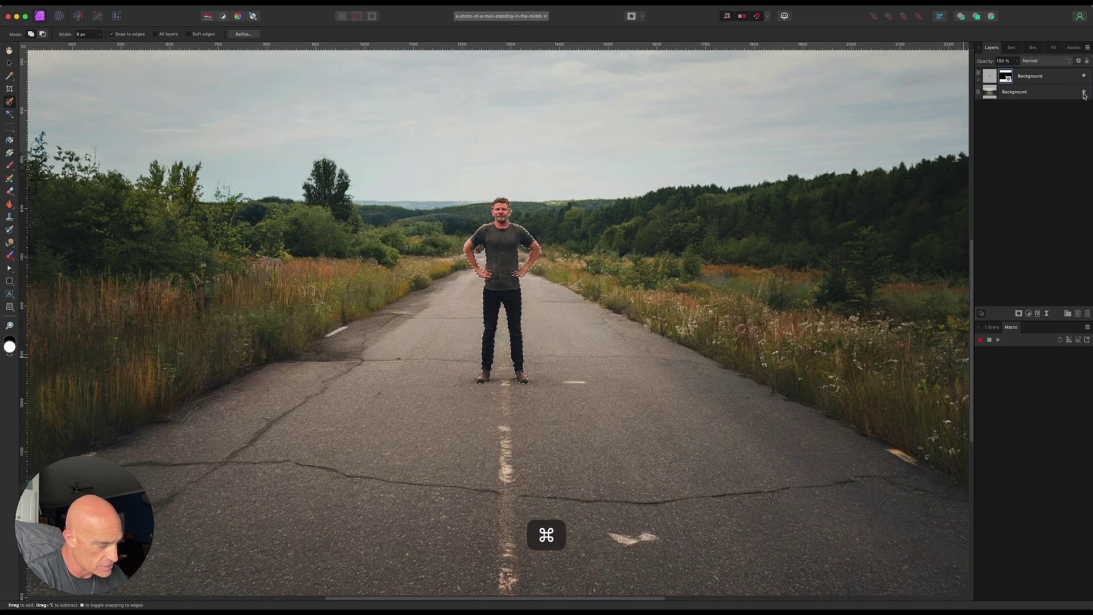
key("super+d")
scroll(572, 62, "down", 5)
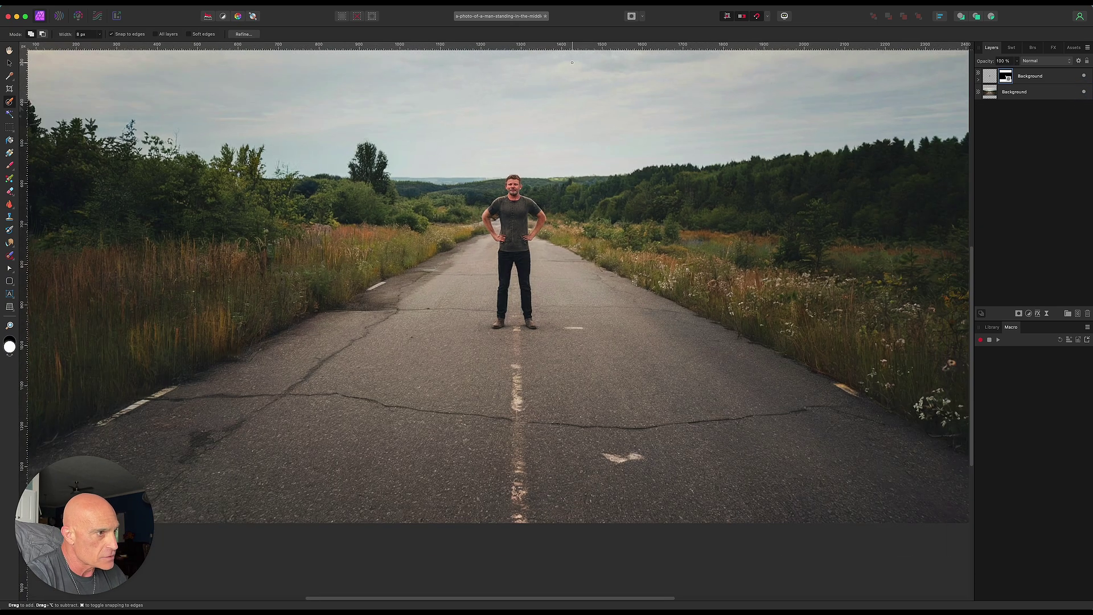
scroll(635, 70, "up", 5)
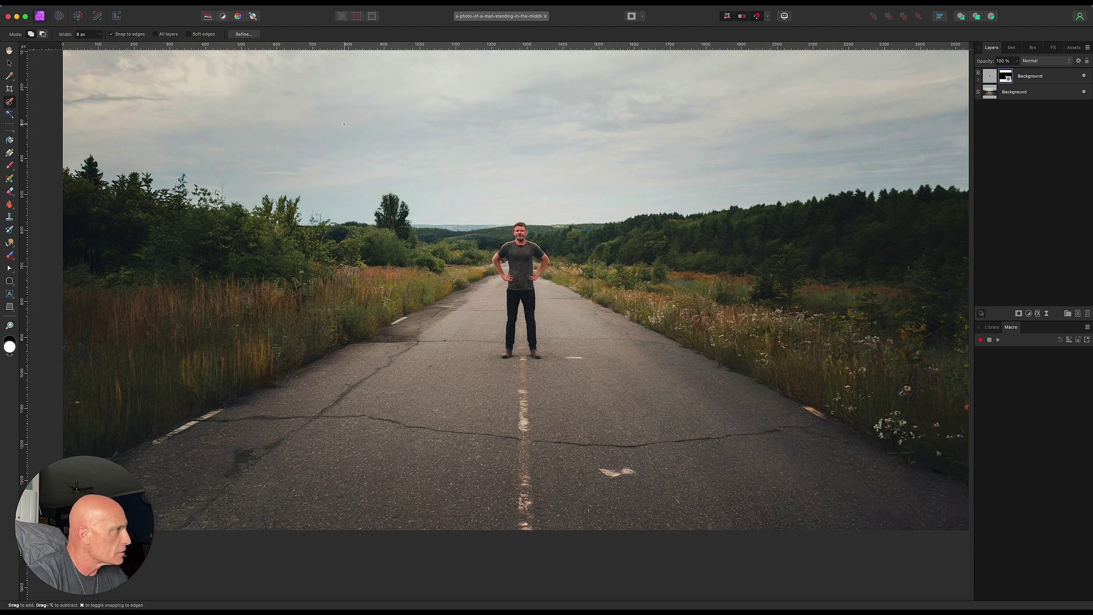
Add white 'THE ROAD TO' artistic text and position it on the road.
left_click(9, 294)
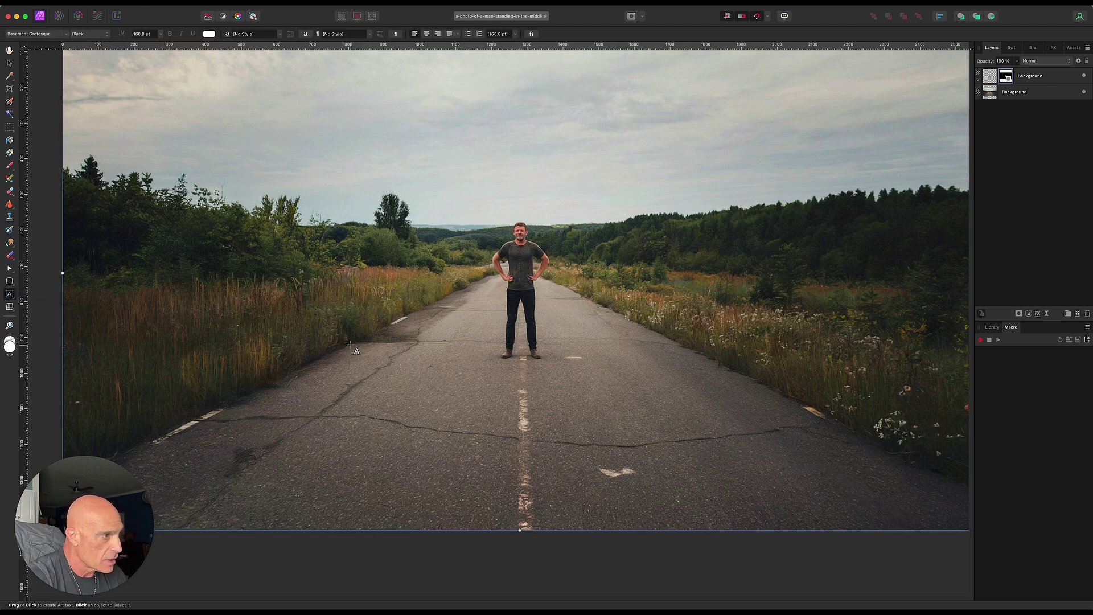
left_click_drag(350, 343, 363, 381)
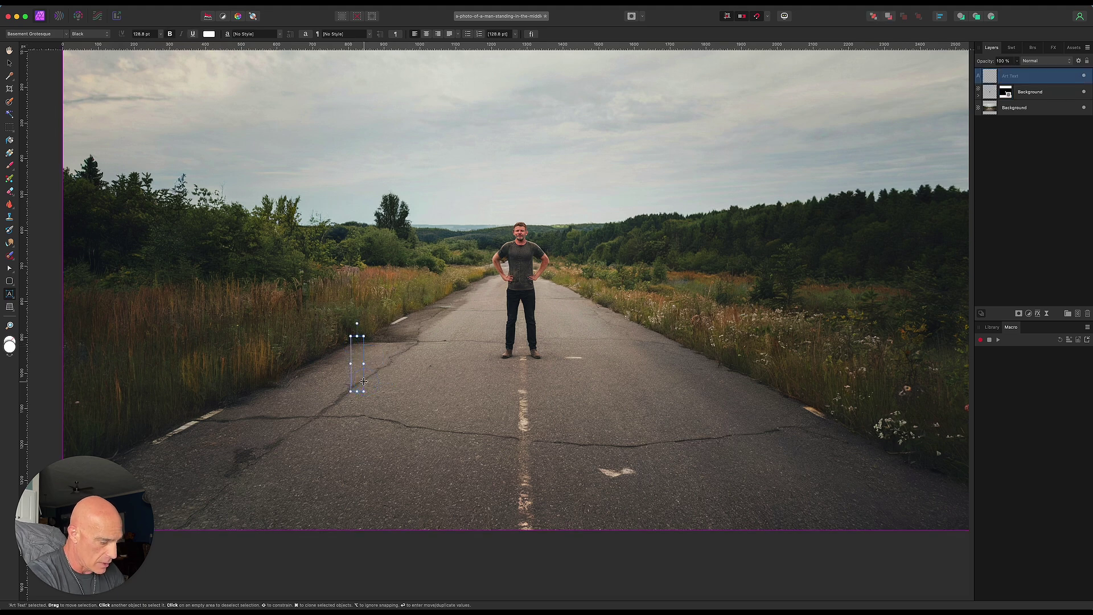
type("THE ROAD TO")
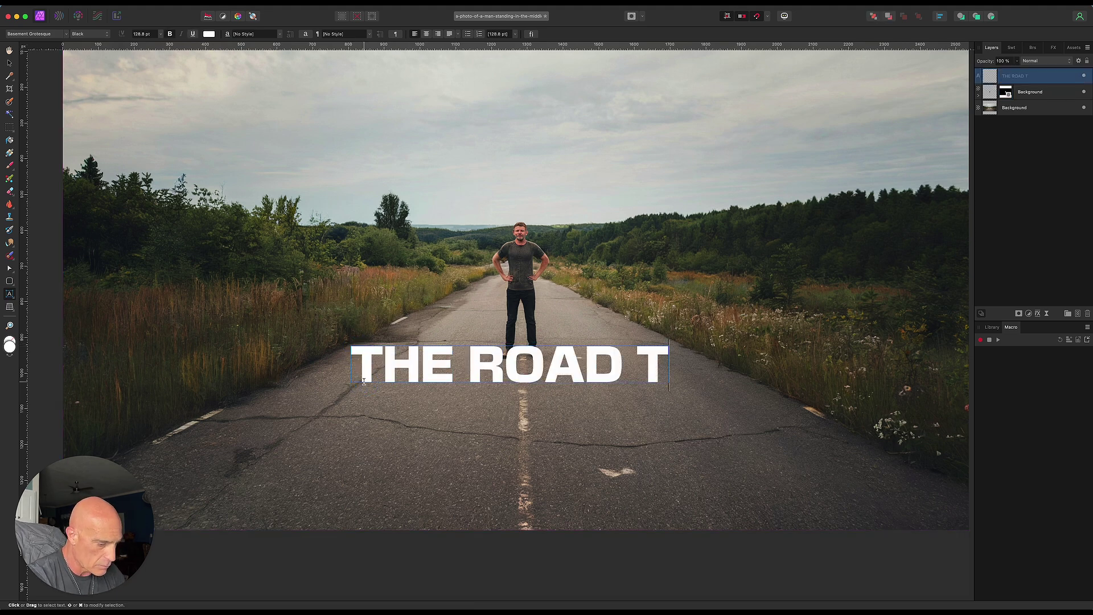
left_click(9, 63)
left_click_drag(519, 383, 533, 452)
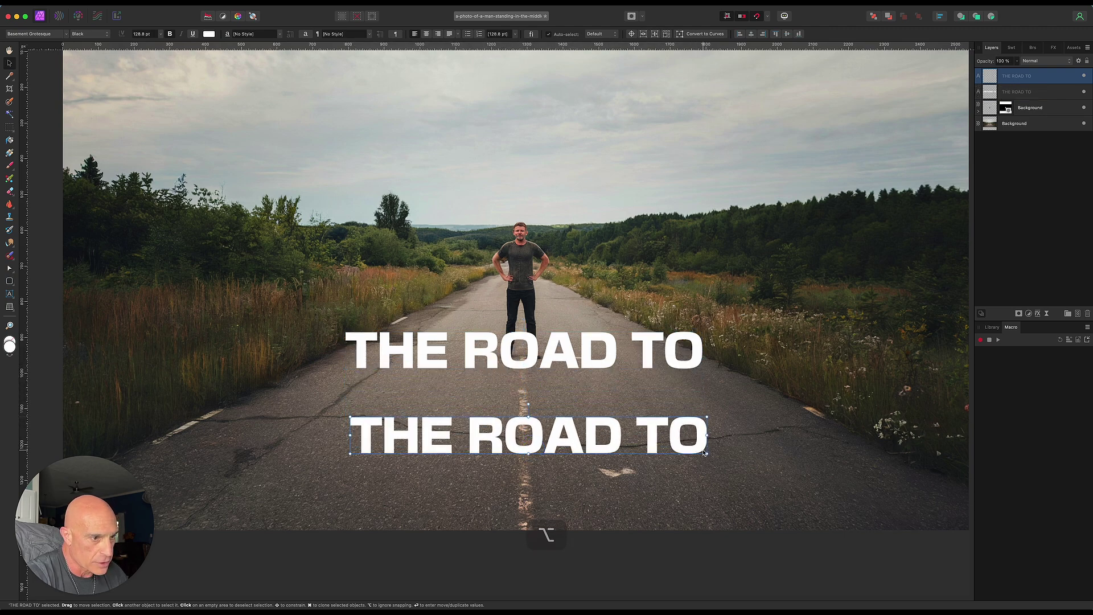
Change the lower text copy to 'SUCCESS' at 288 pt and centre it beneath THE ROAD TO.
double_click(701, 452)
triple_click(703, 450)
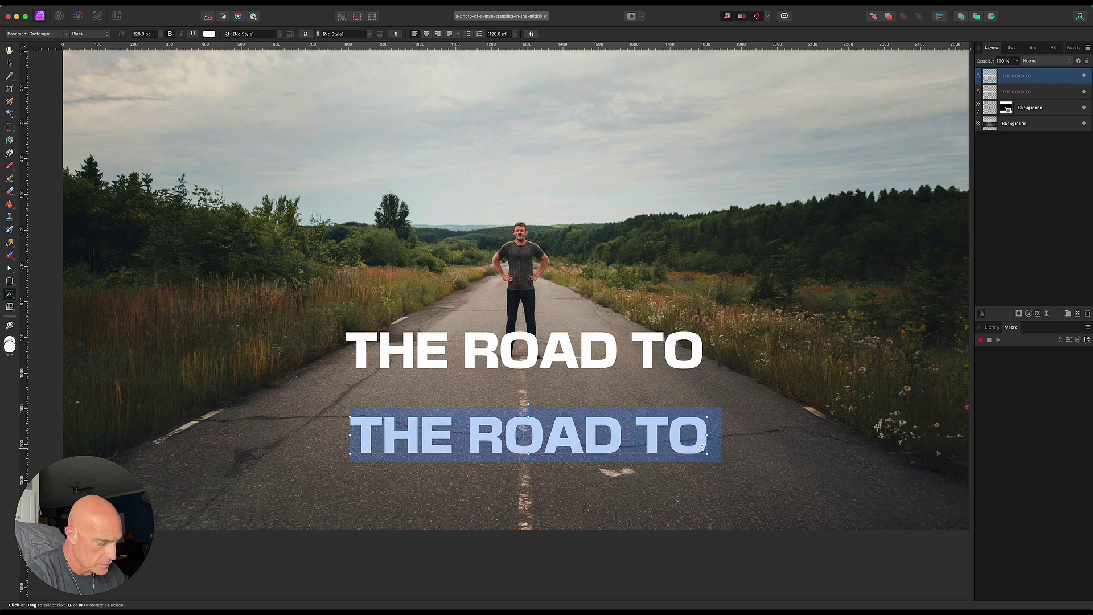
type("SUCCESS")
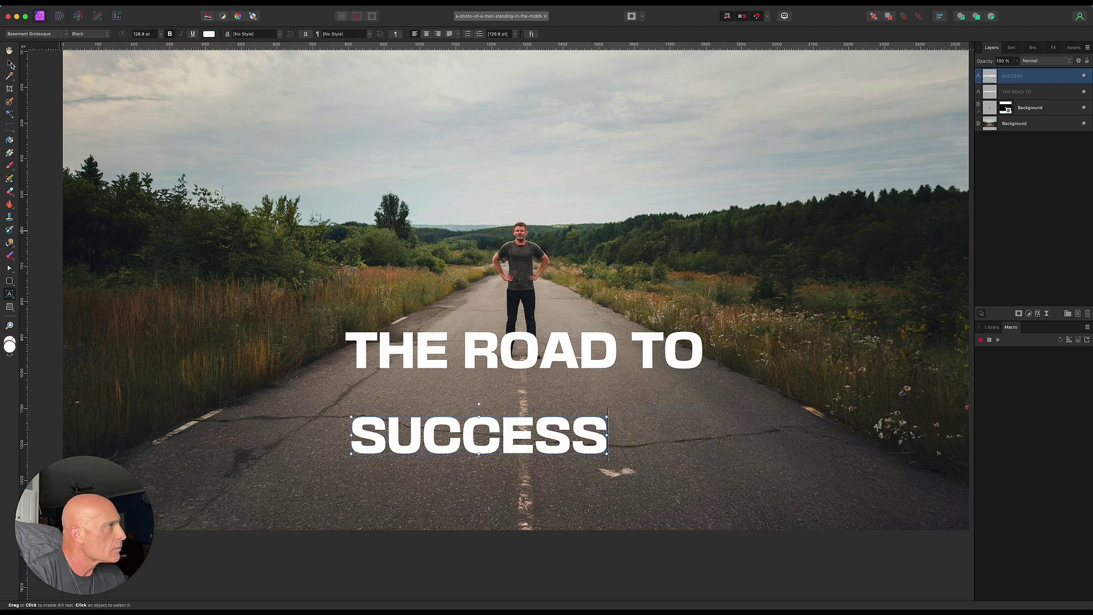
left_click(9, 63)
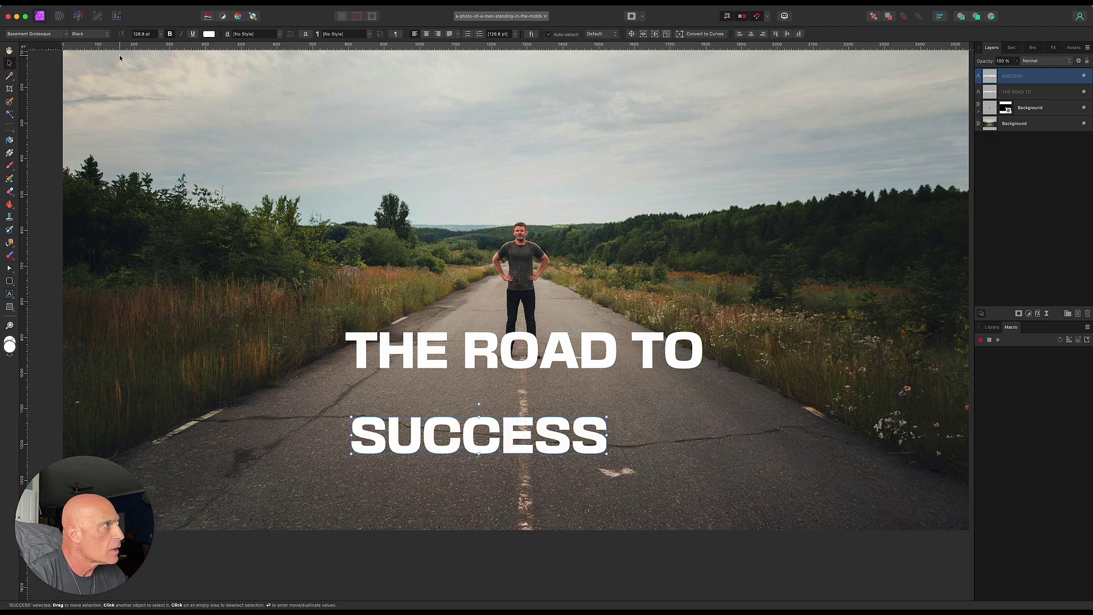
left_click(161, 35)
left_click(152, 252)
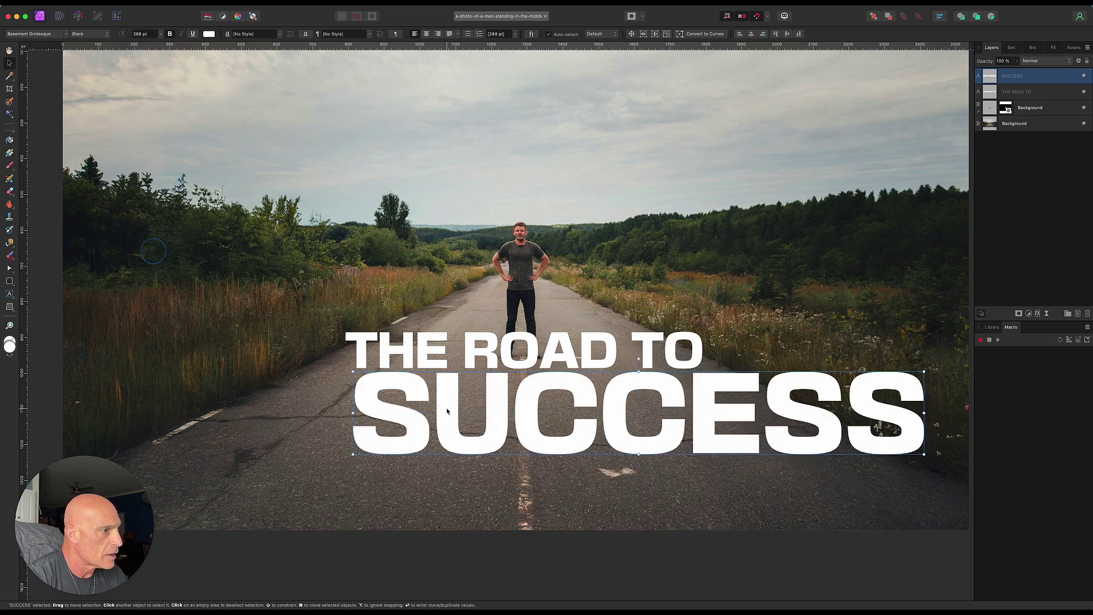
left_click_drag(461, 442, 374, 438)
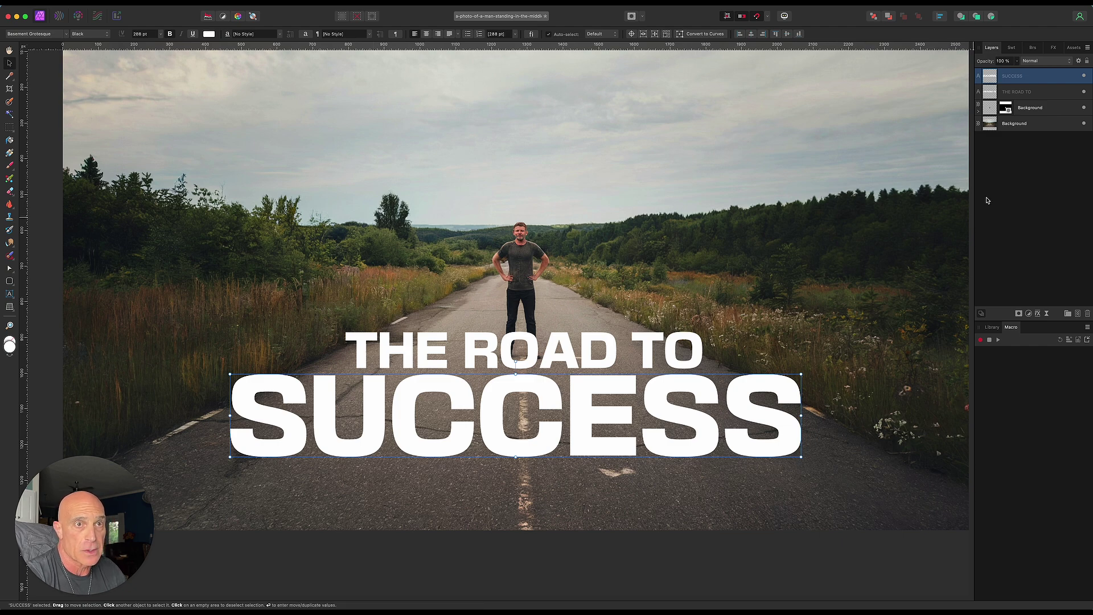
Perspective-warp THE ROAD TO, narrowing its top corners and widening its base, then apply.
left_click(1045, 93)
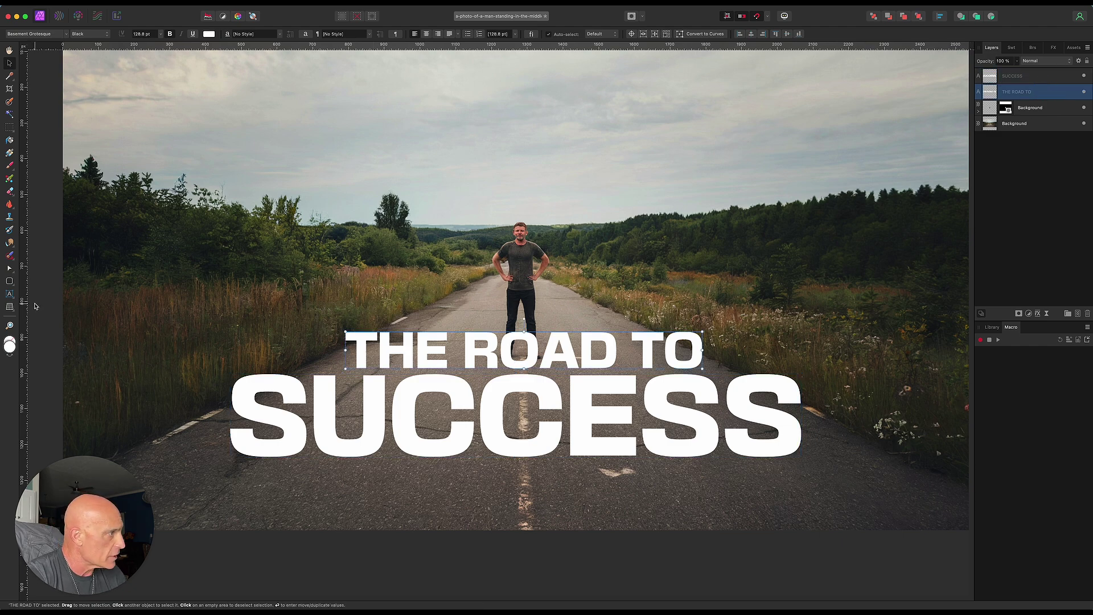
left_click(10, 308)
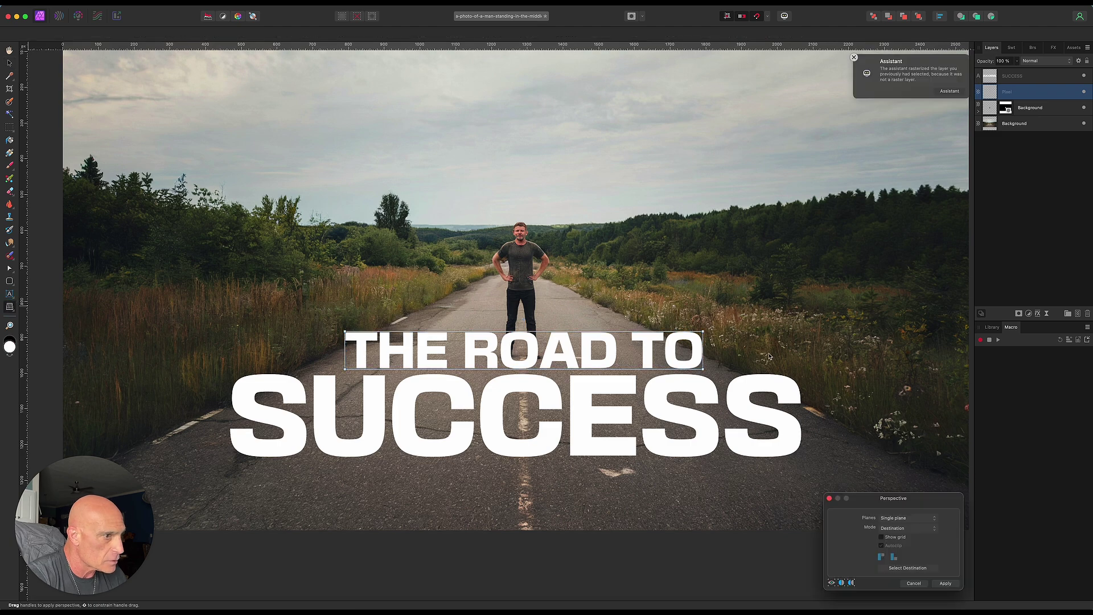
left_click_drag(703, 332, 620, 317)
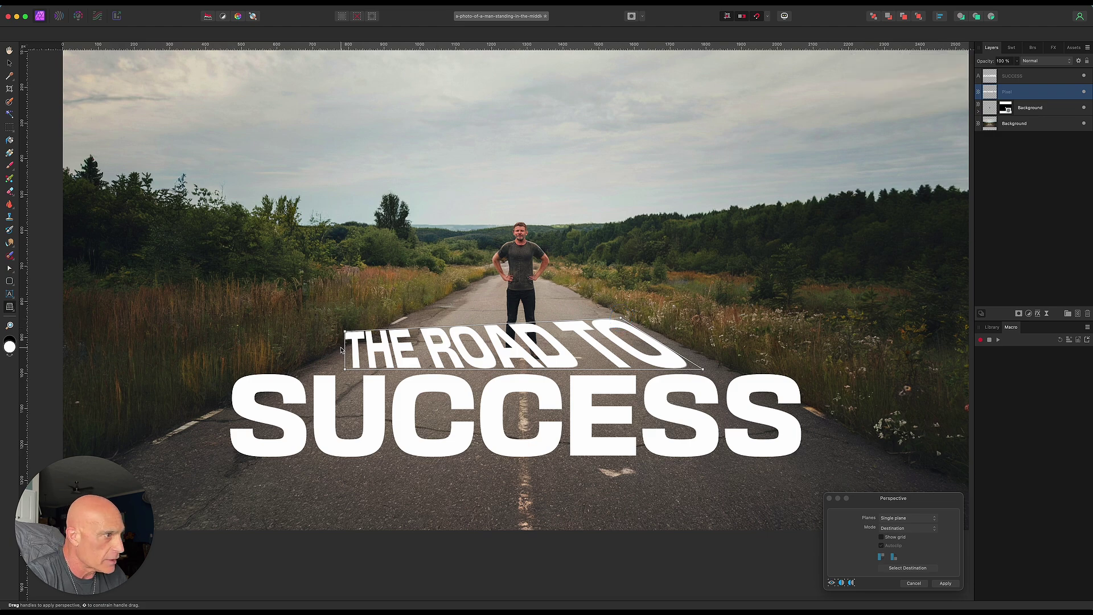
left_click_drag(347, 334, 410, 319)
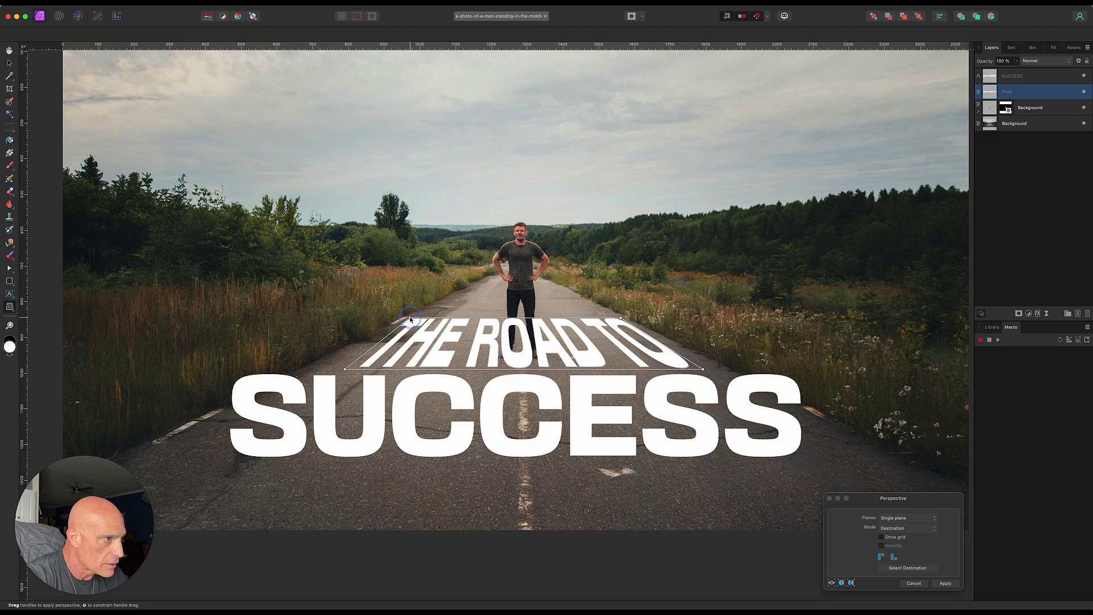
left_click_drag(342, 370, 326, 365)
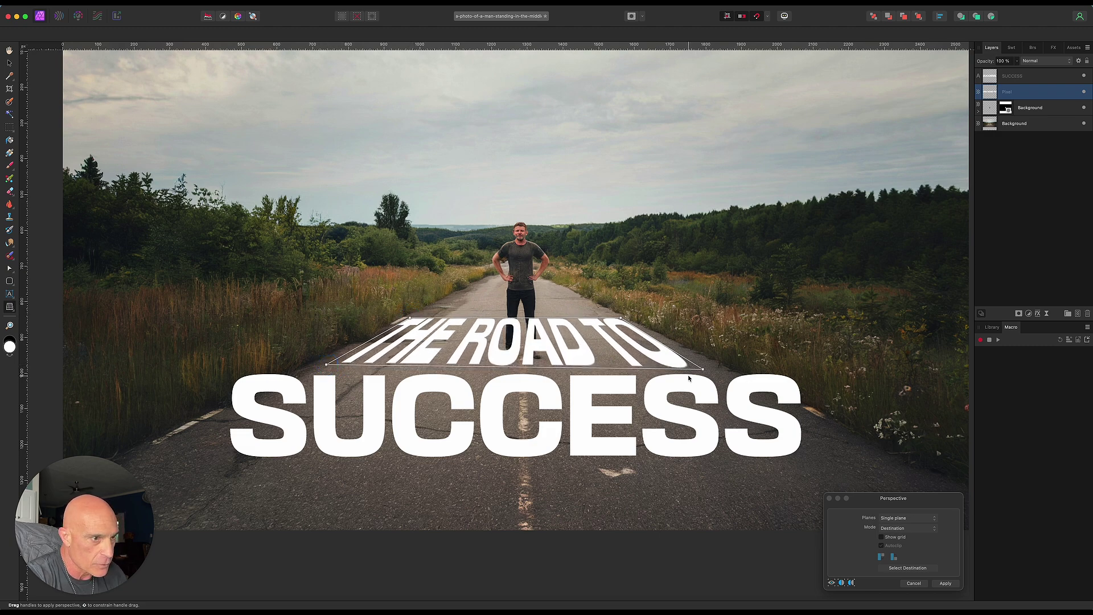
left_click_drag(703, 368, 718, 365)
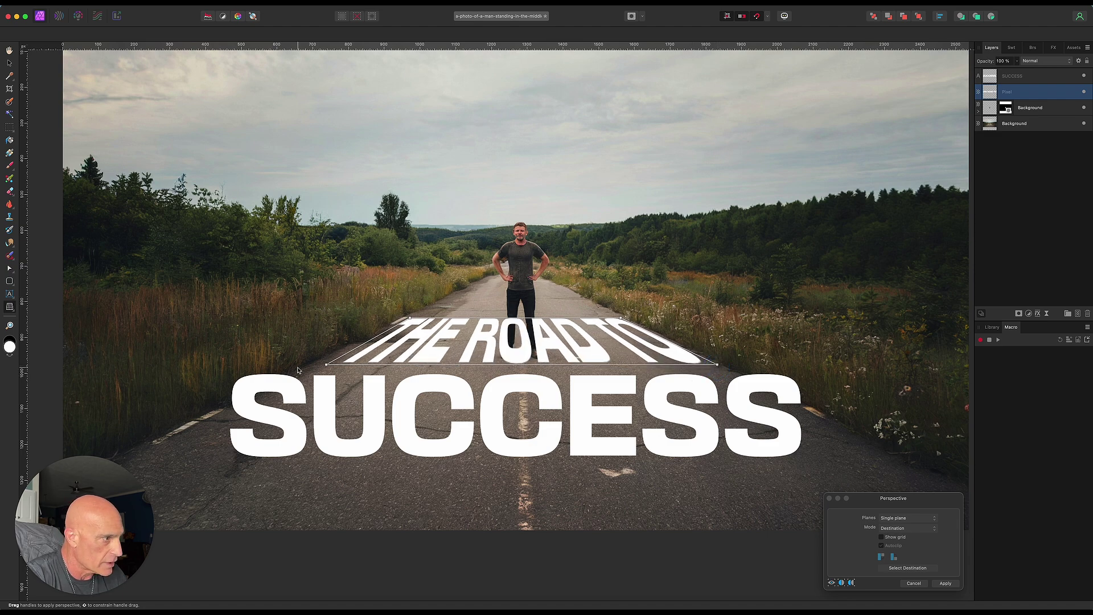
left_click_drag(327, 365, 319, 364)
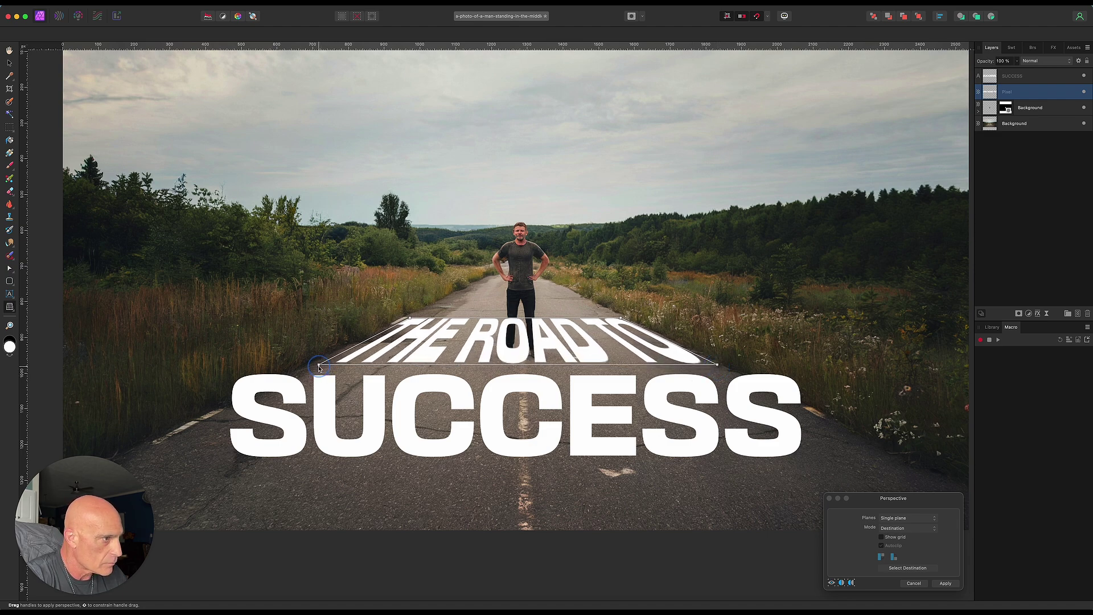
left_click(943, 583)
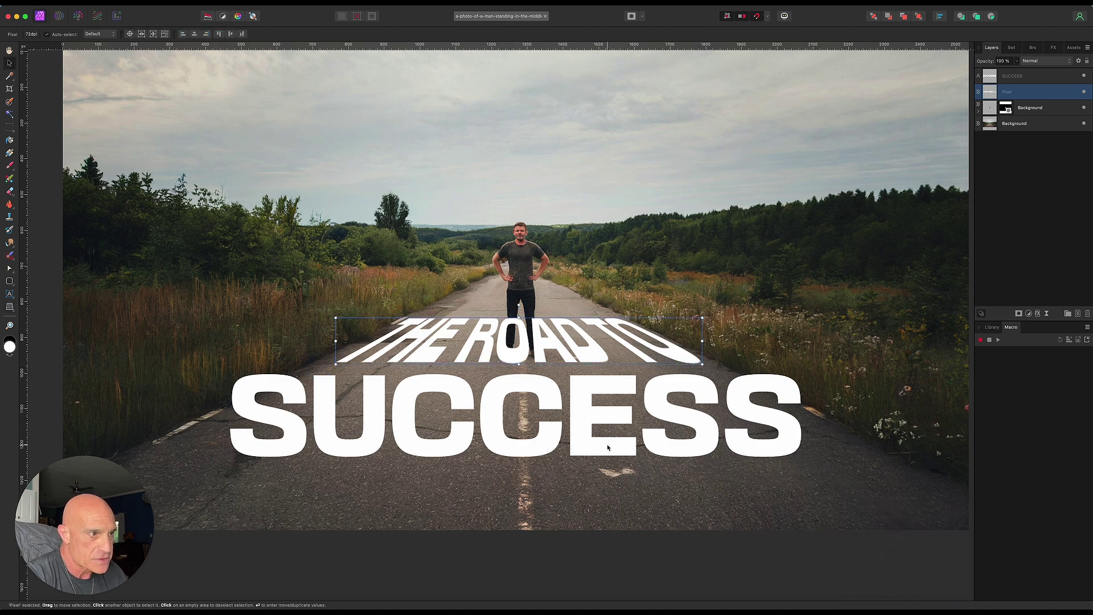
left_click(1020, 78)
Perspective-warp SUCCESS with top corners pulled inward and base stretched toward the road edges.
key("super+alt+p")
left_click_drag(230, 374, 299, 376)
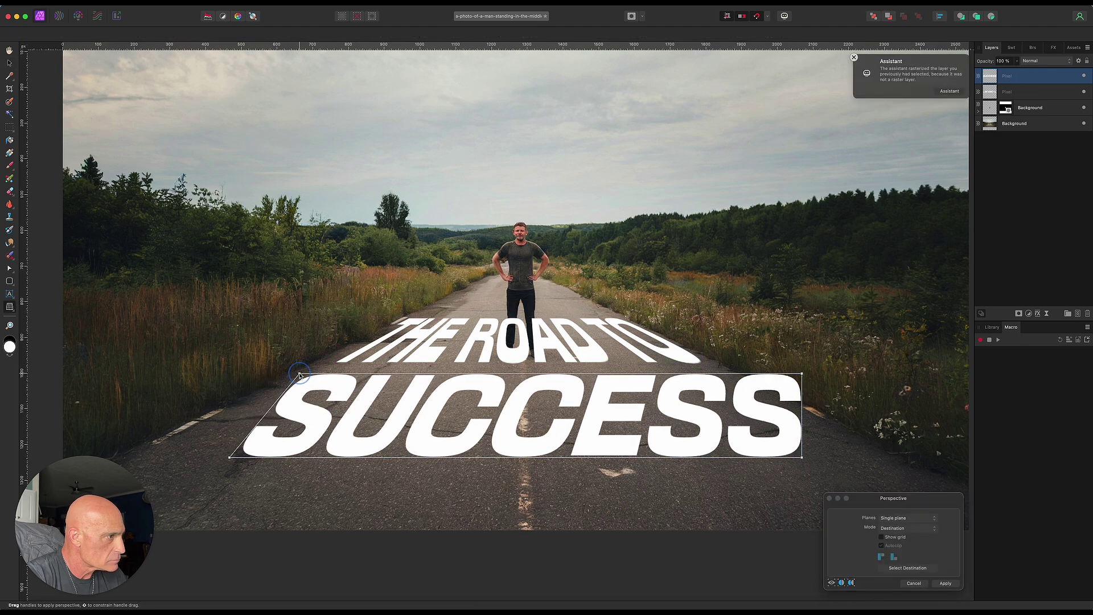
left_click_drag(802, 374, 730, 375)
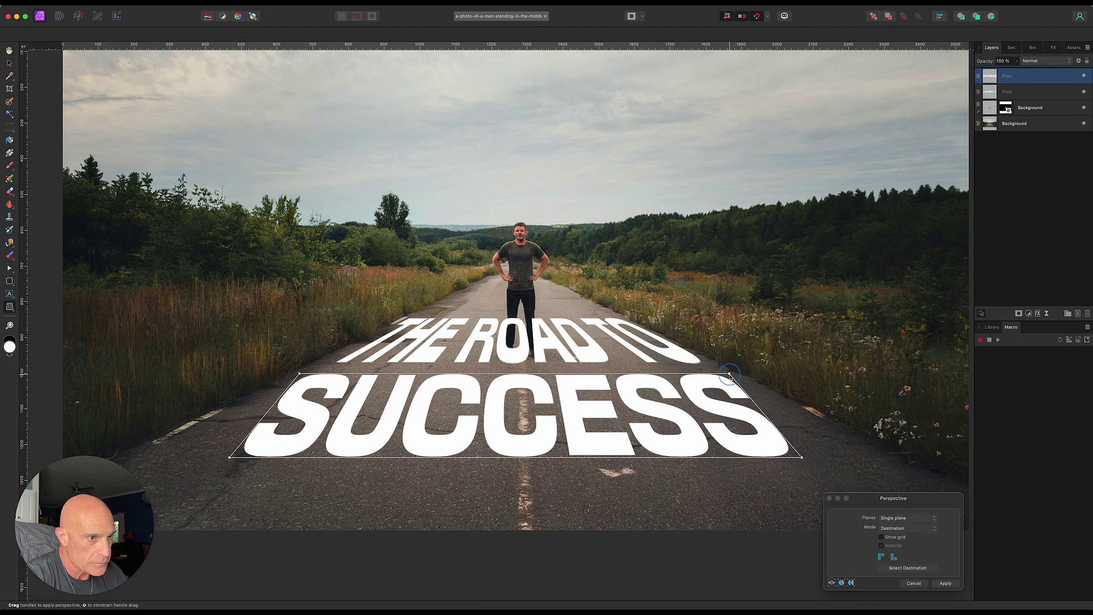
left_click_drag(230, 457, 111, 470)
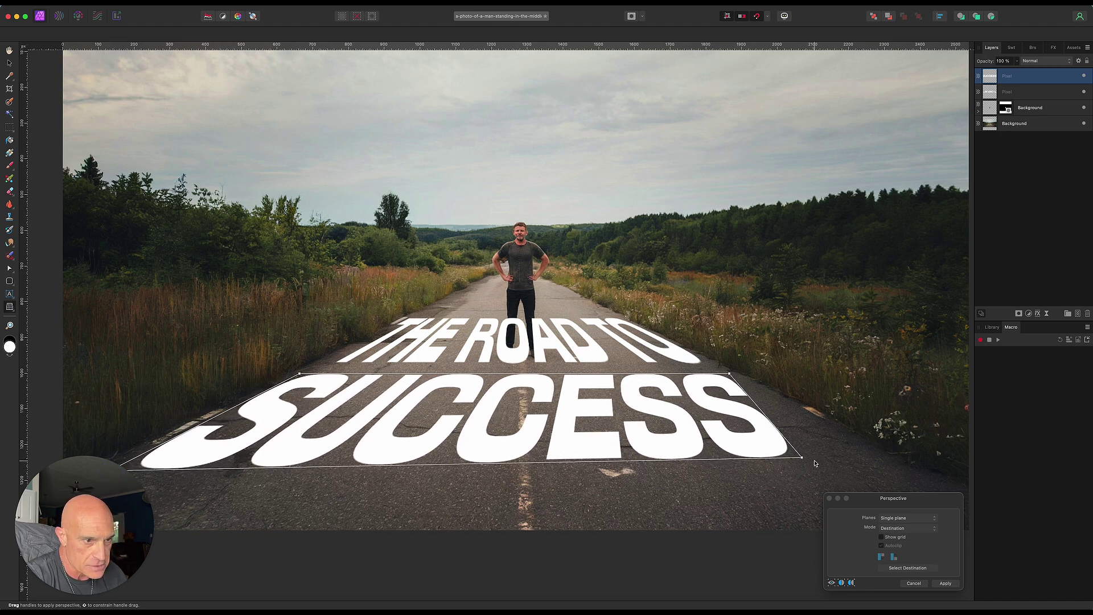
left_click_drag(802, 460, 895, 464)
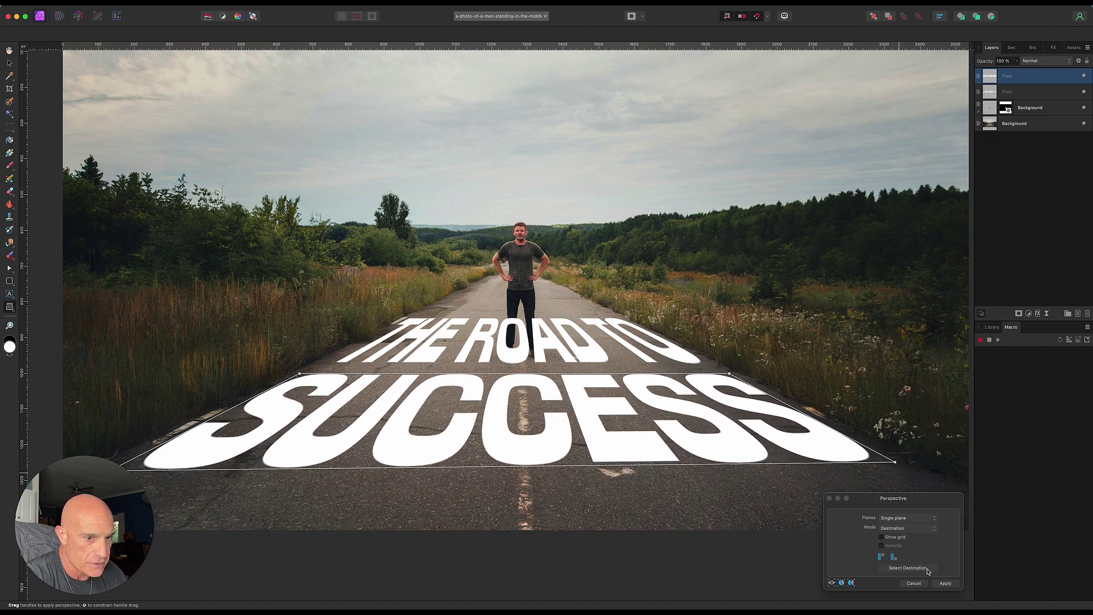
left_click(942, 585)
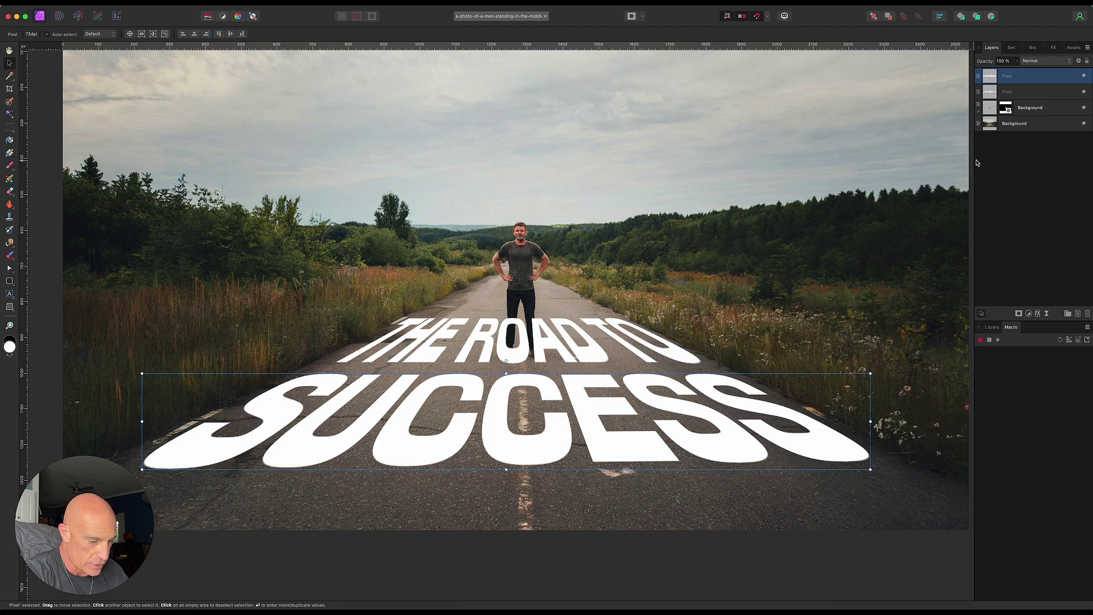
Group the two warped word layers, rasterize and trim them, and move the lettering beneath the man.
left_click(1028, 93, "shift")
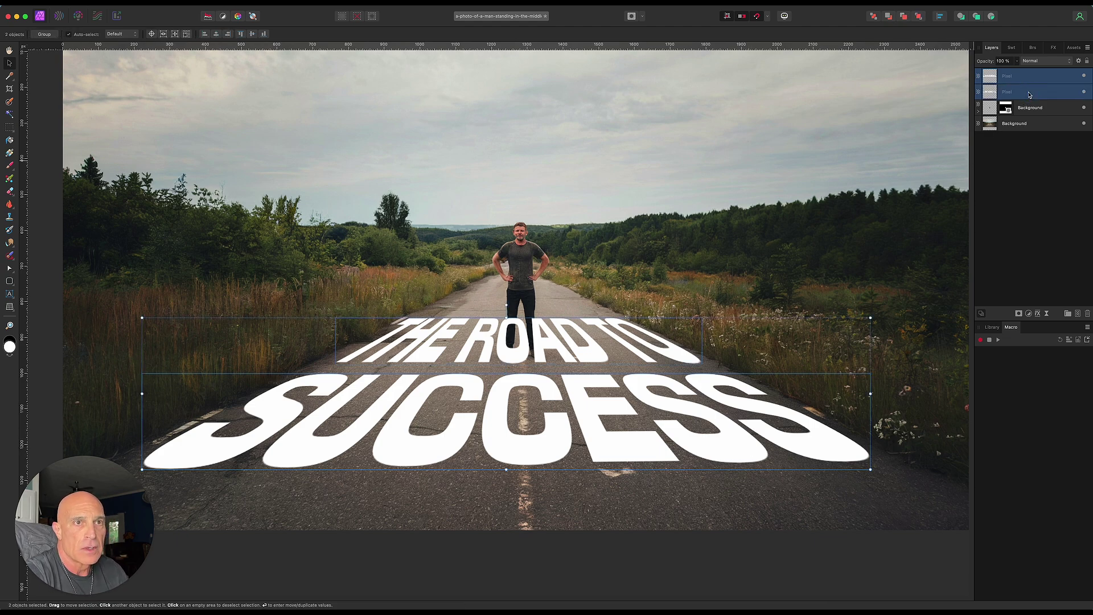
right_click(1029, 94)
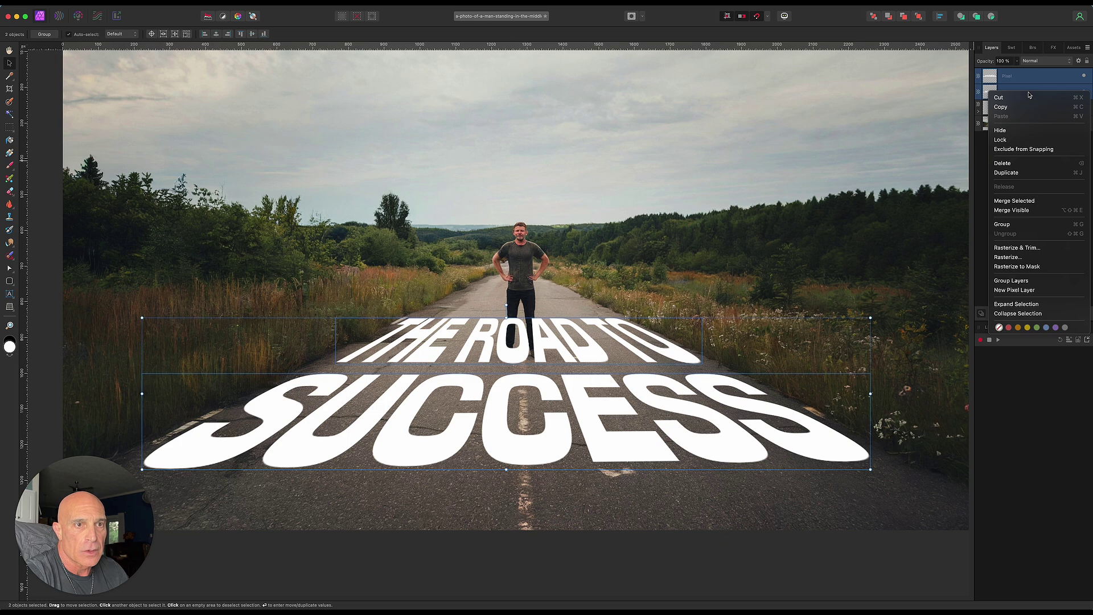
left_click(1010, 225)
right_click(1024, 79)
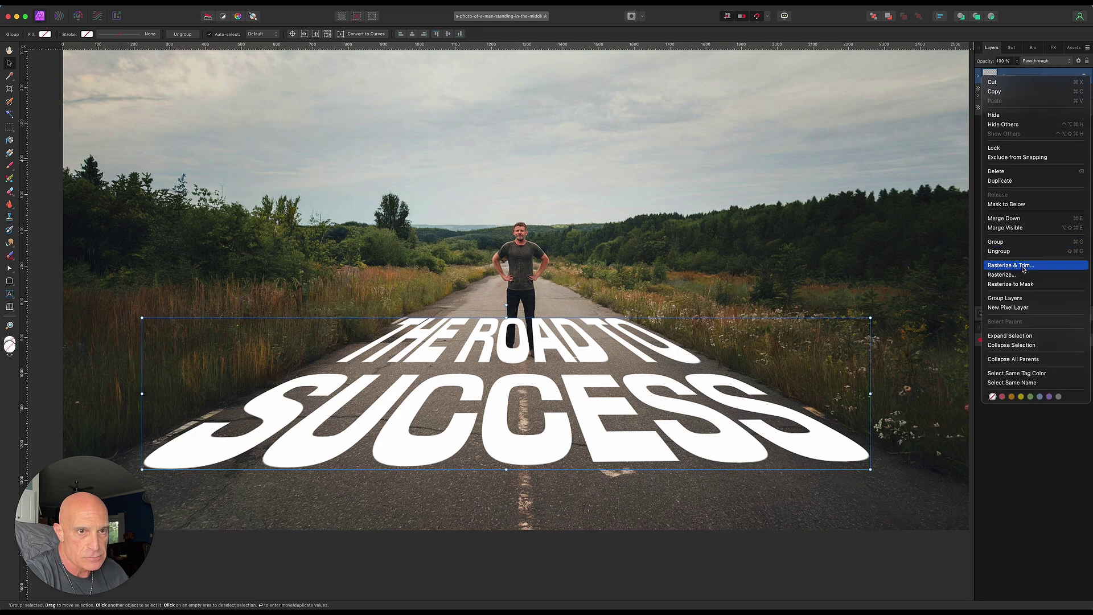
left_click(1023, 265)
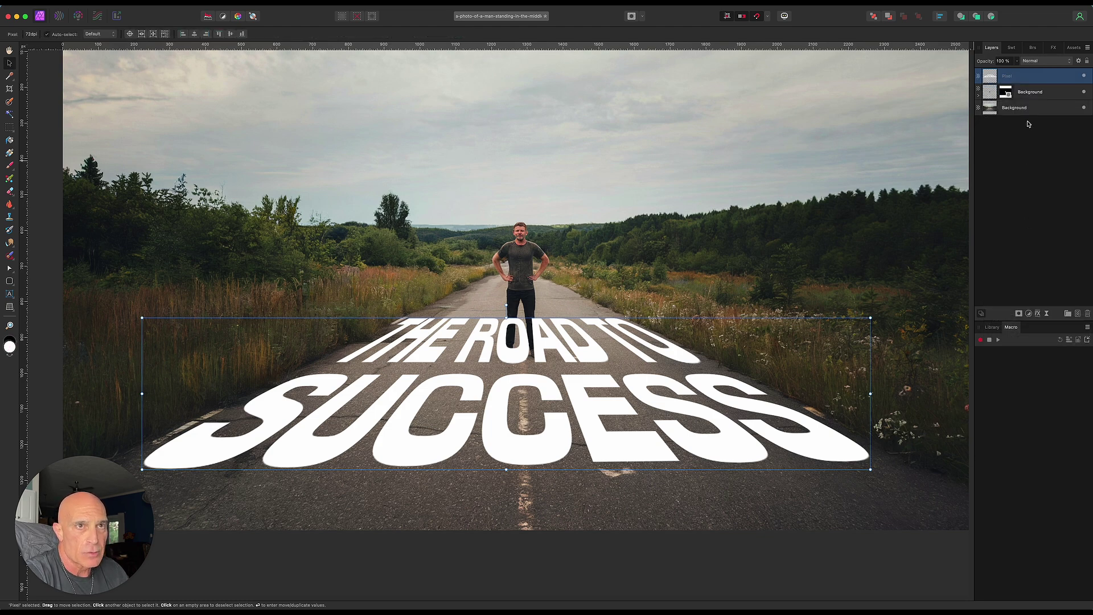
left_click_drag(1030, 79, 1033, 103)
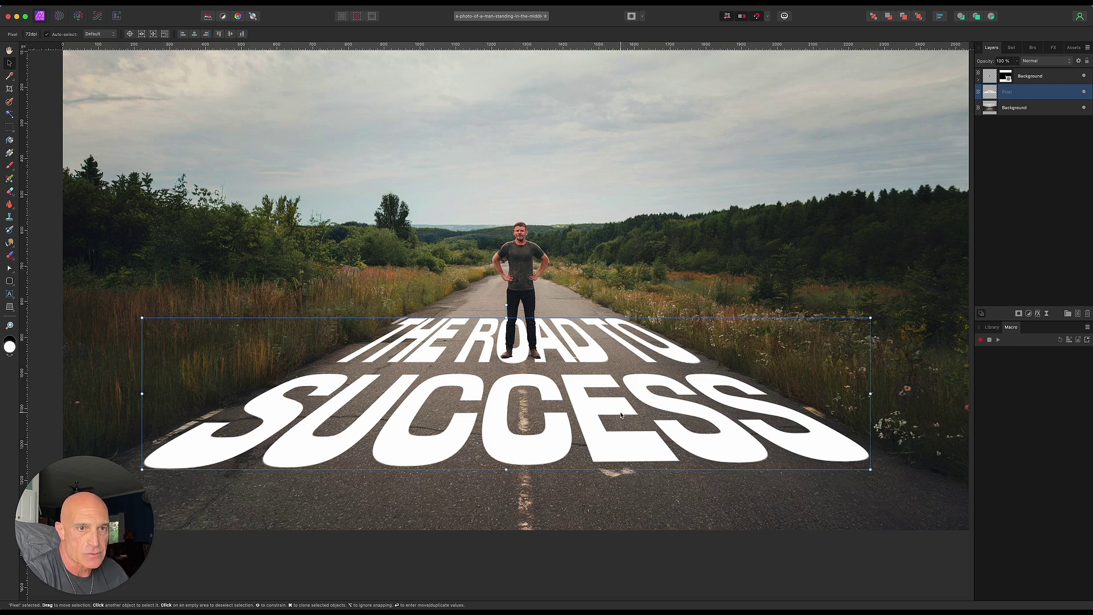
Add a Live Displace filter mapped to the road layers below, strength about 11.7 px.
left_click(1046, 314)
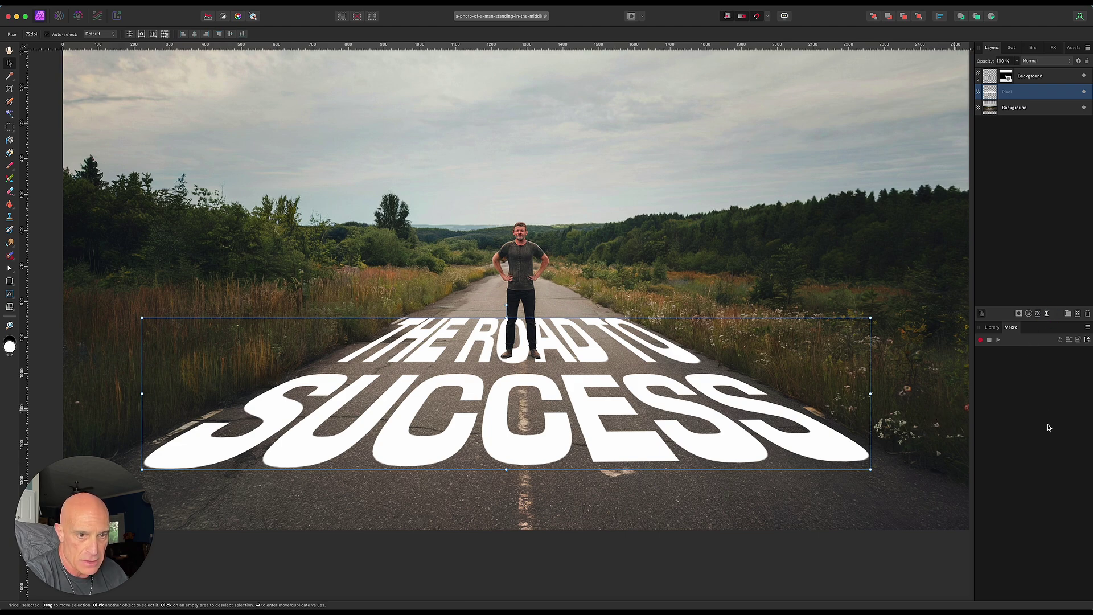
left_click(1046, 498)
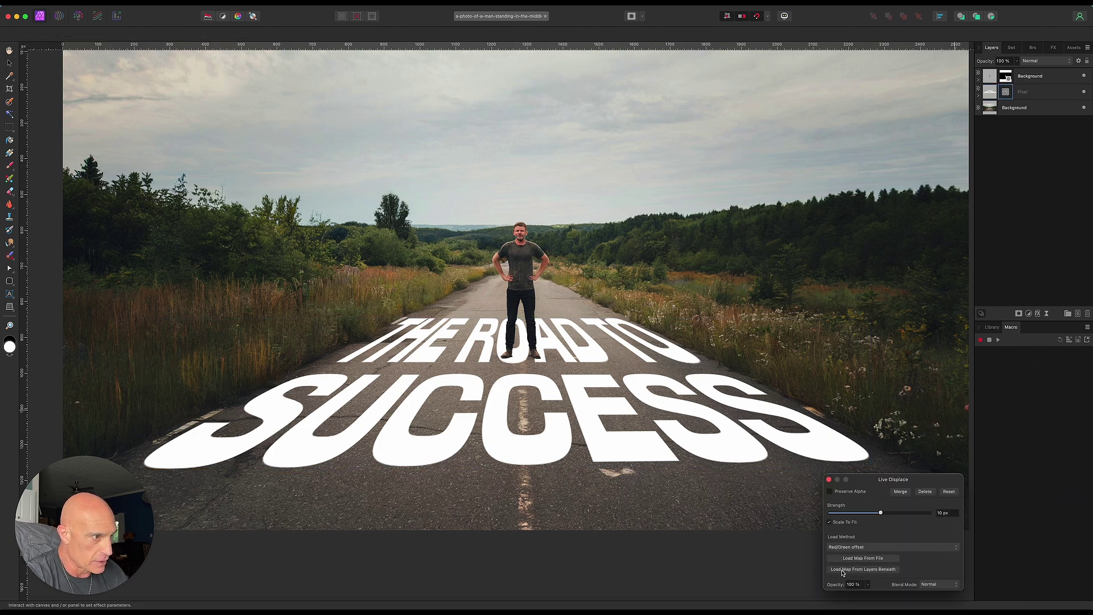
left_click(841, 570)
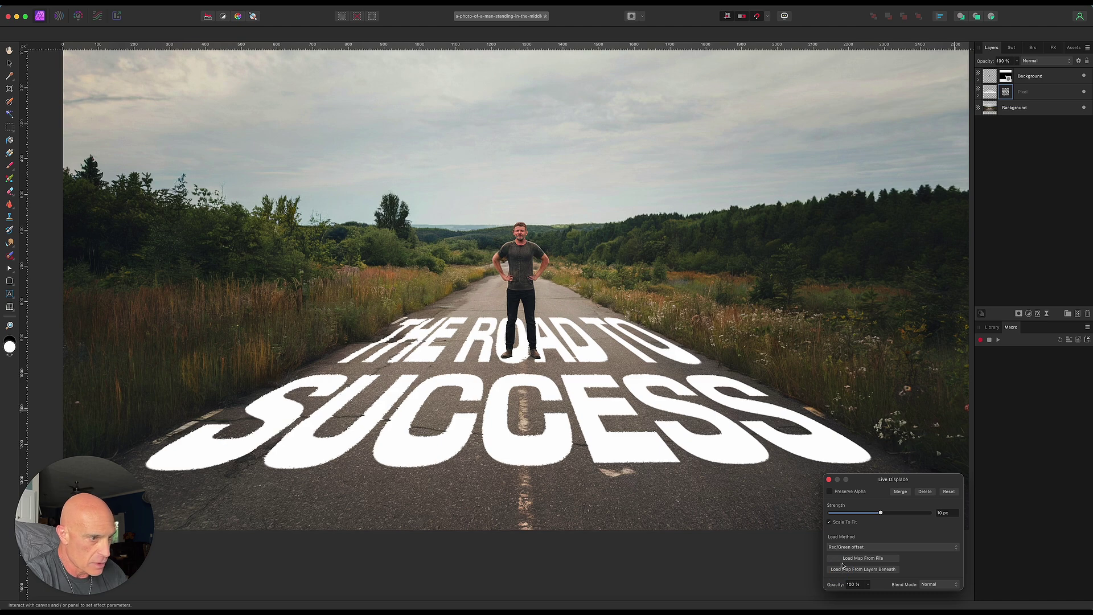
mouse_move(882, 513)
left_mouse_down()
mouse_move(869, 513)
mouse_move(879, 521)
left_mouse_up()
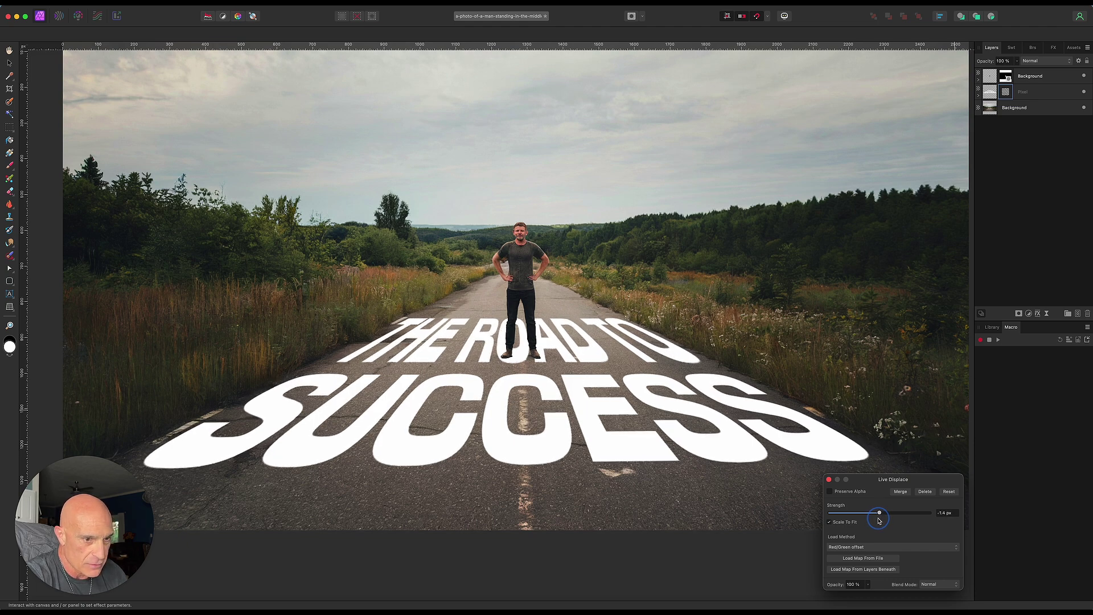
left_click_drag(879, 520, 880, 520)
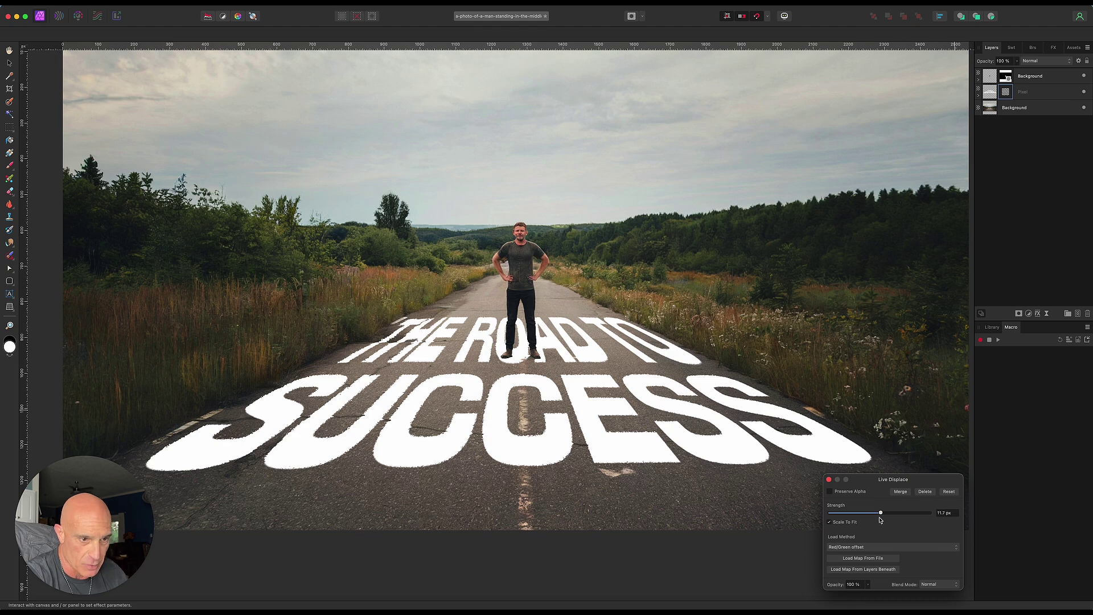
left_click(829, 480)
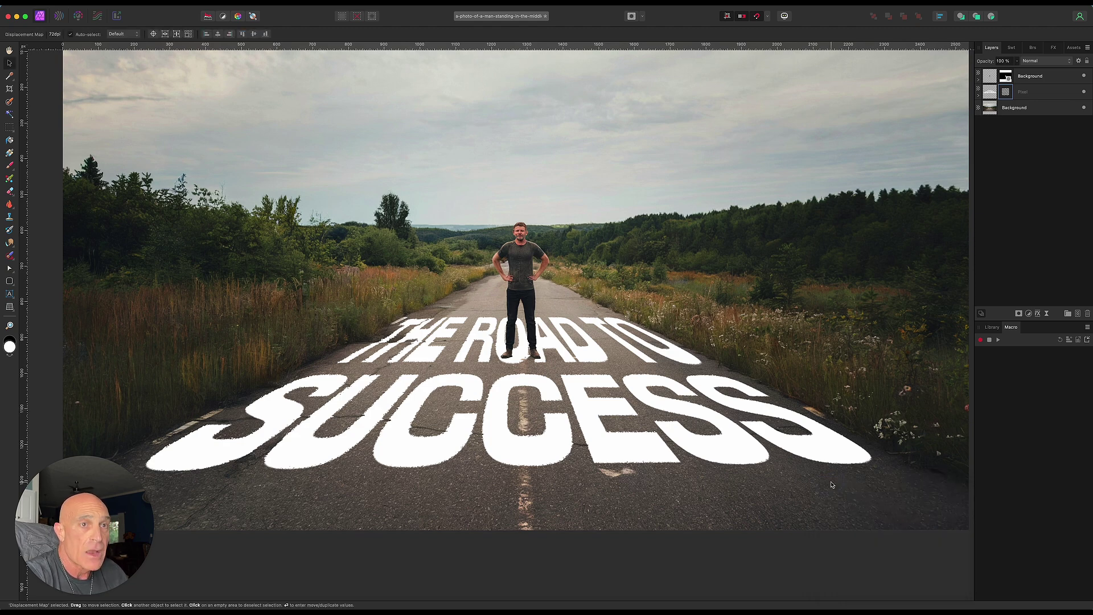
Rasterize and trim the displaced lettering layer.
left_click(1047, 94)
right_click(1047, 94)
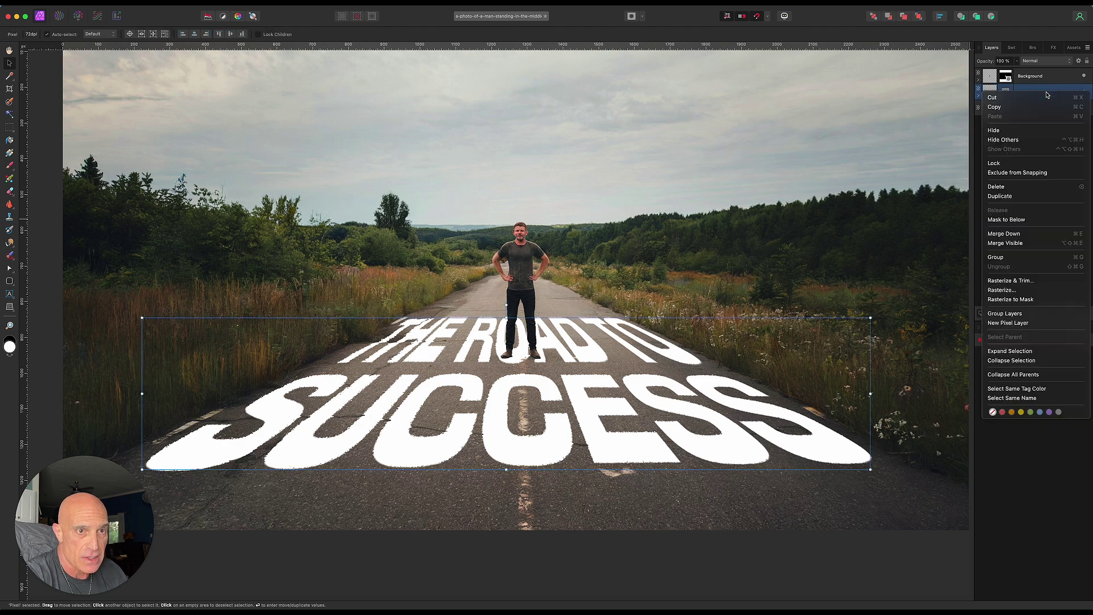
left_click(1023, 281)
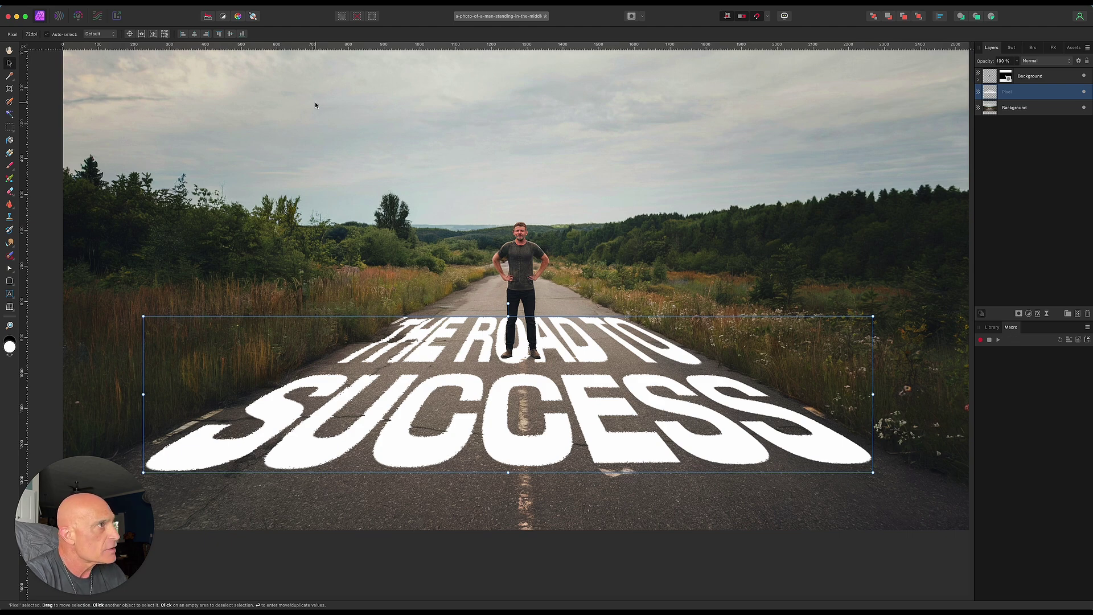
Soften the lettering with a Gaussian Blur of radius 0.3 px.
left_click(256, 11)
mouse_move(289, 26)
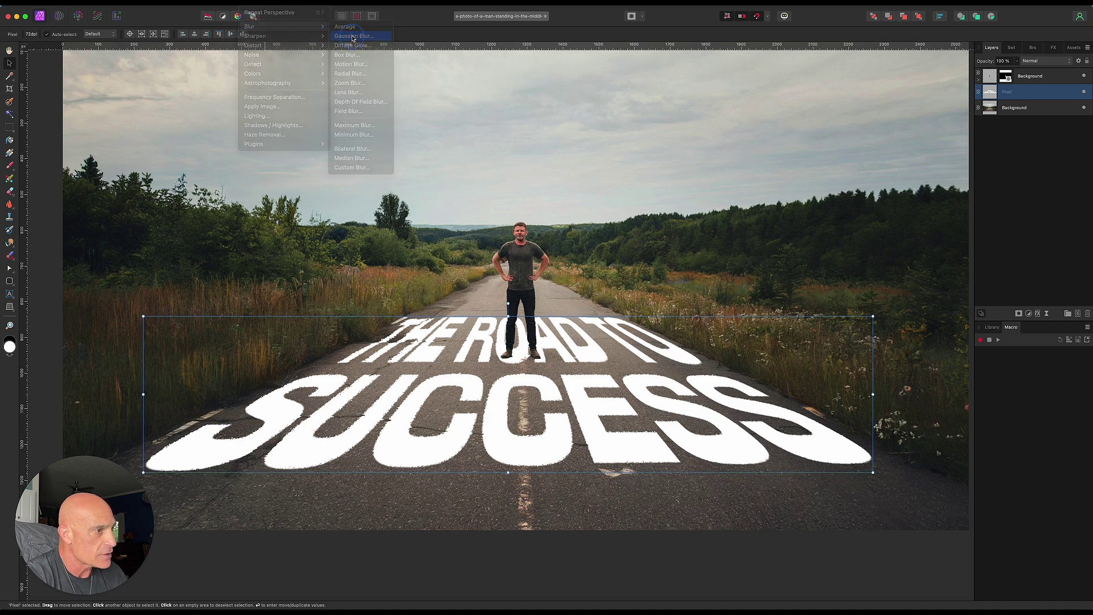
left_click(364, 36)
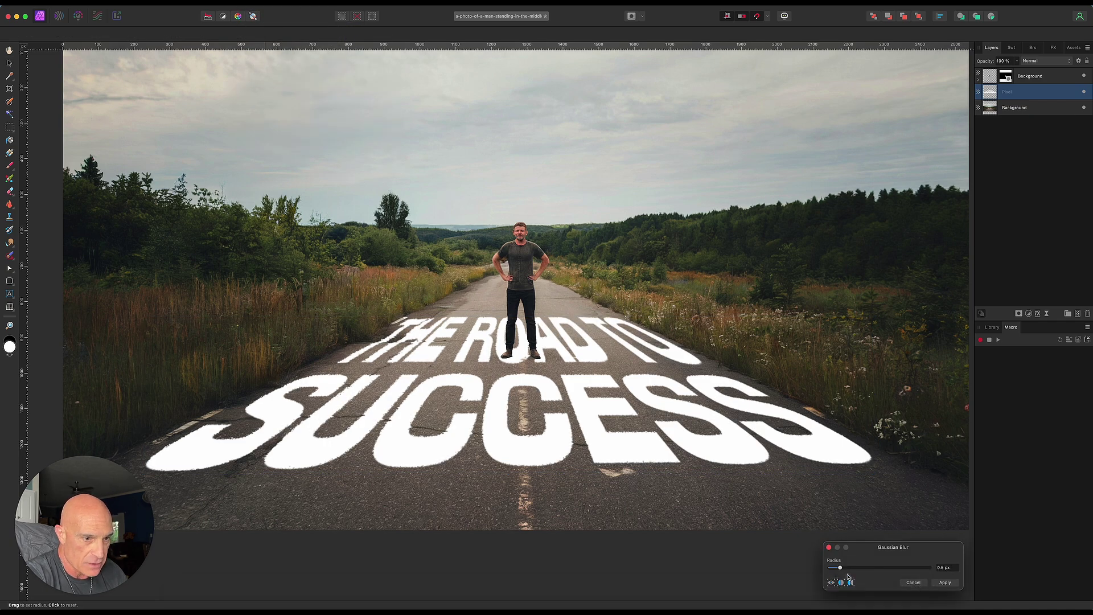
left_click_drag(840, 568, 842, 575)
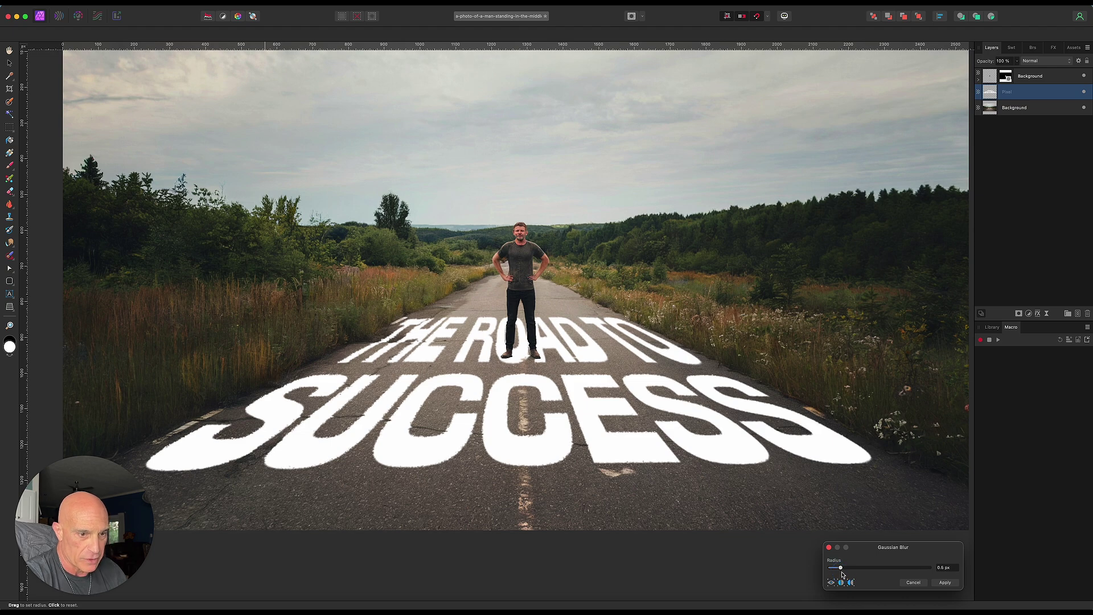
left_click(941, 583)
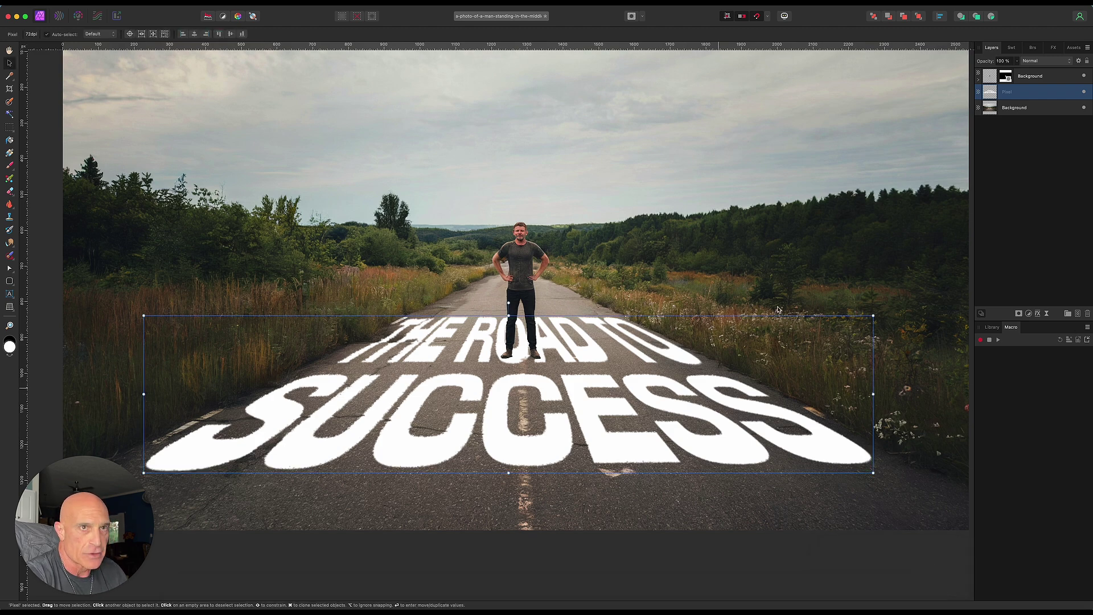
Set the lettering's blend ranges (underlying 49%→65%, source output 77%) so asphalt shows through.
left_click(1078, 61)
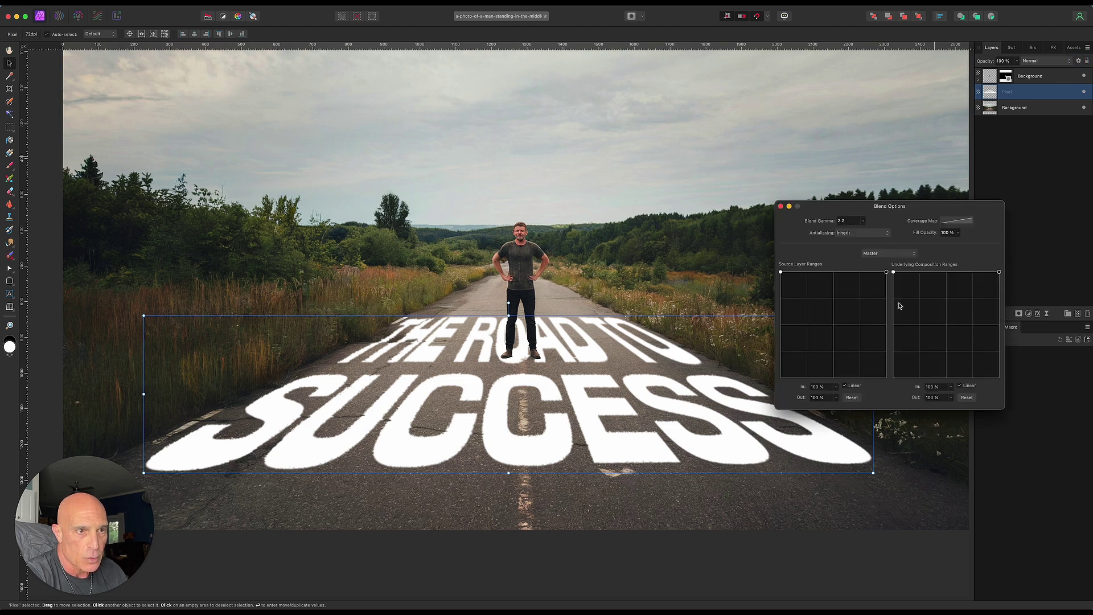
left_click_drag(893, 272, 893, 377)
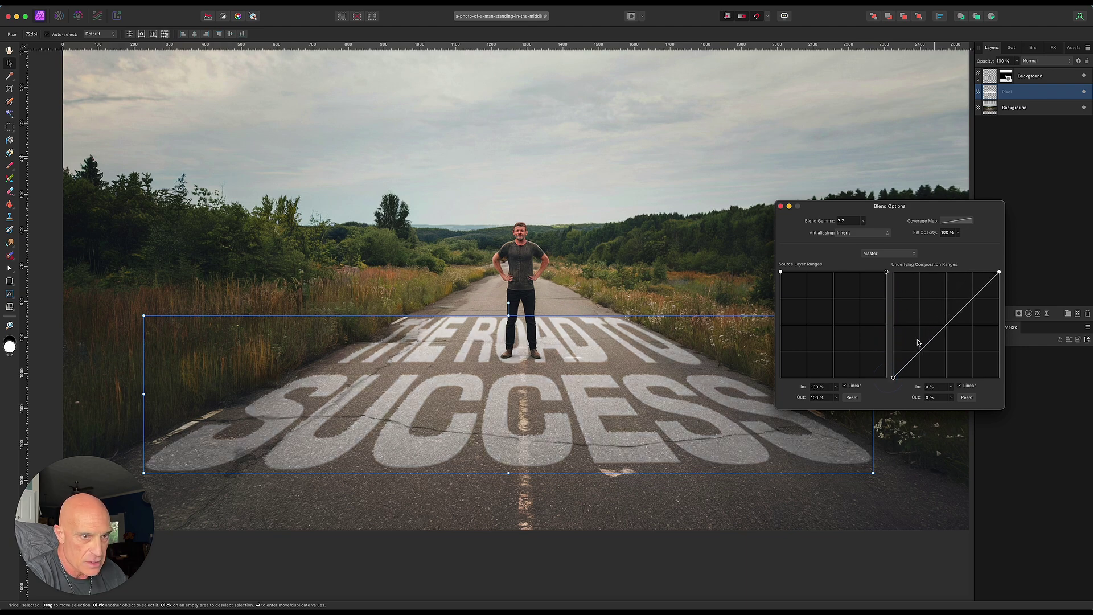
left_click_drag(943, 331, 945, 310)
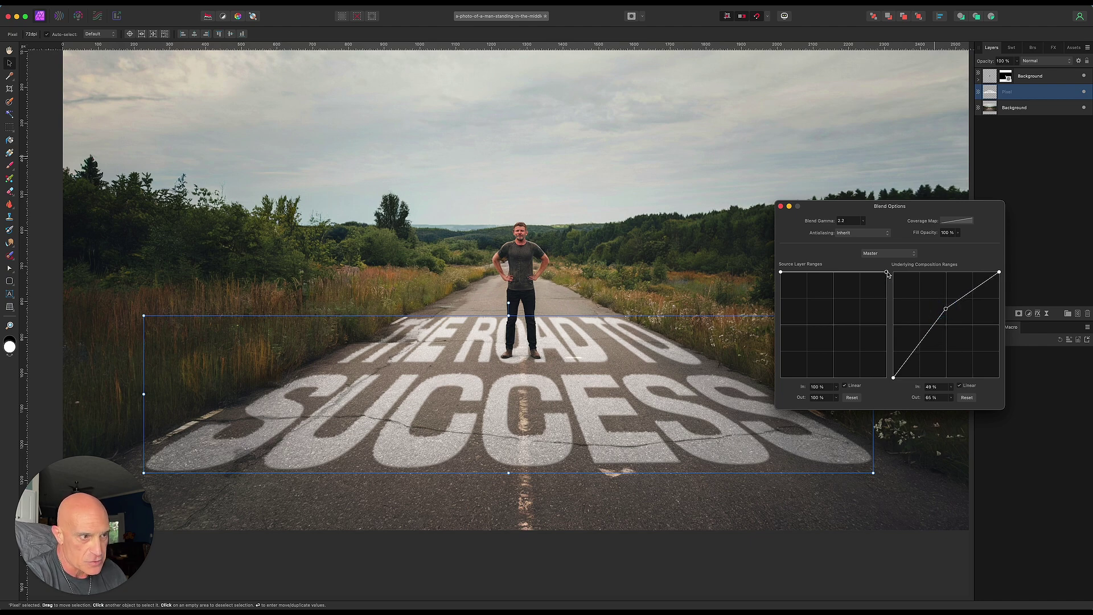
left_click_drag(886, 272, 886, 297)
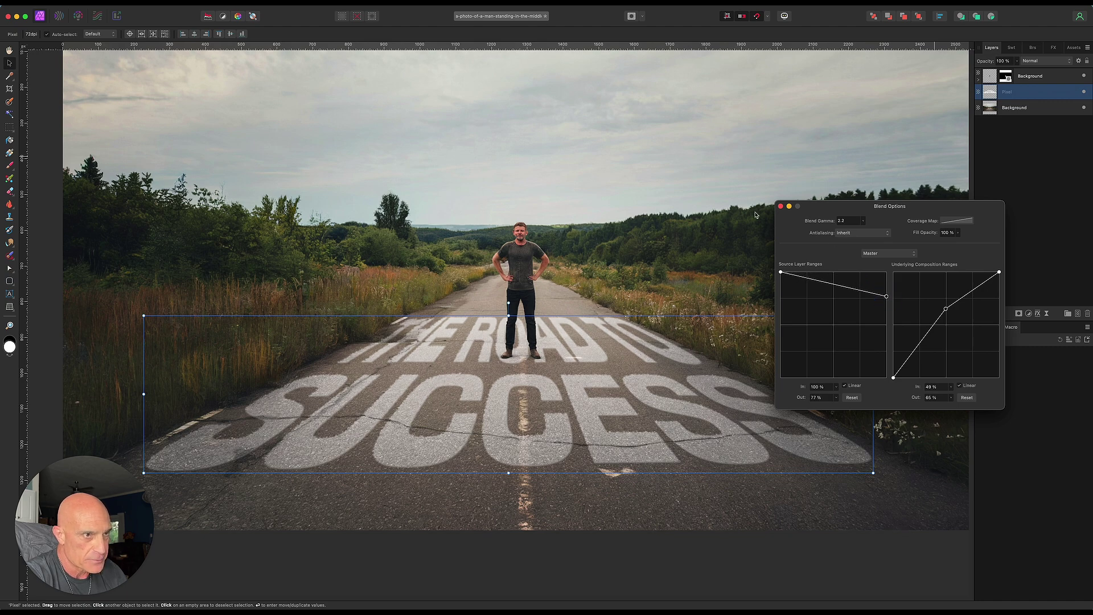
left_click(781, 206)
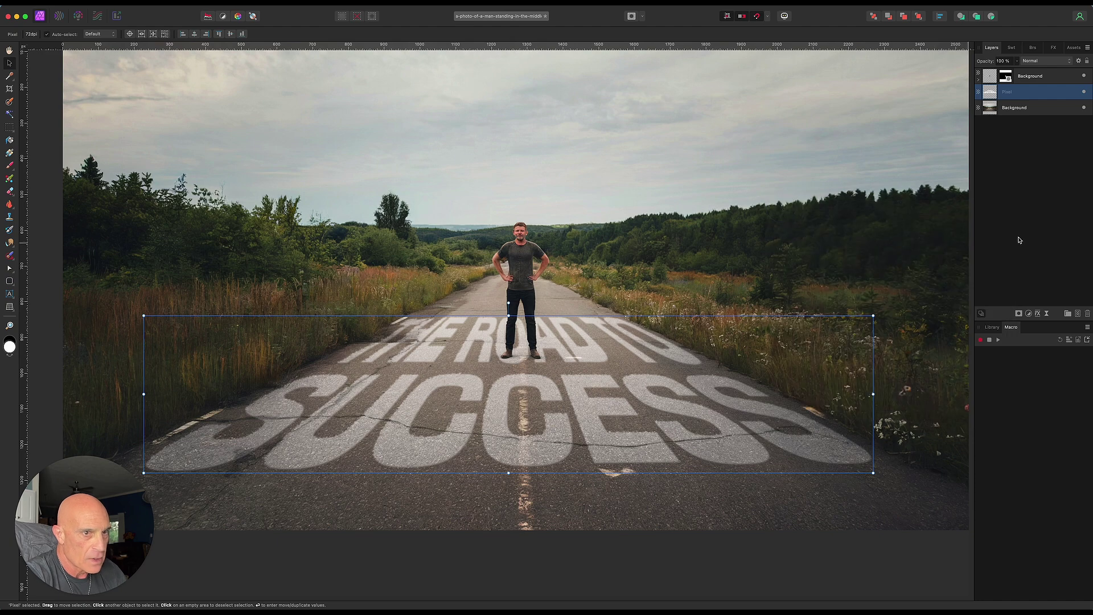
Add a new empty pixel layer above the text layer.
left_click(895, 552)
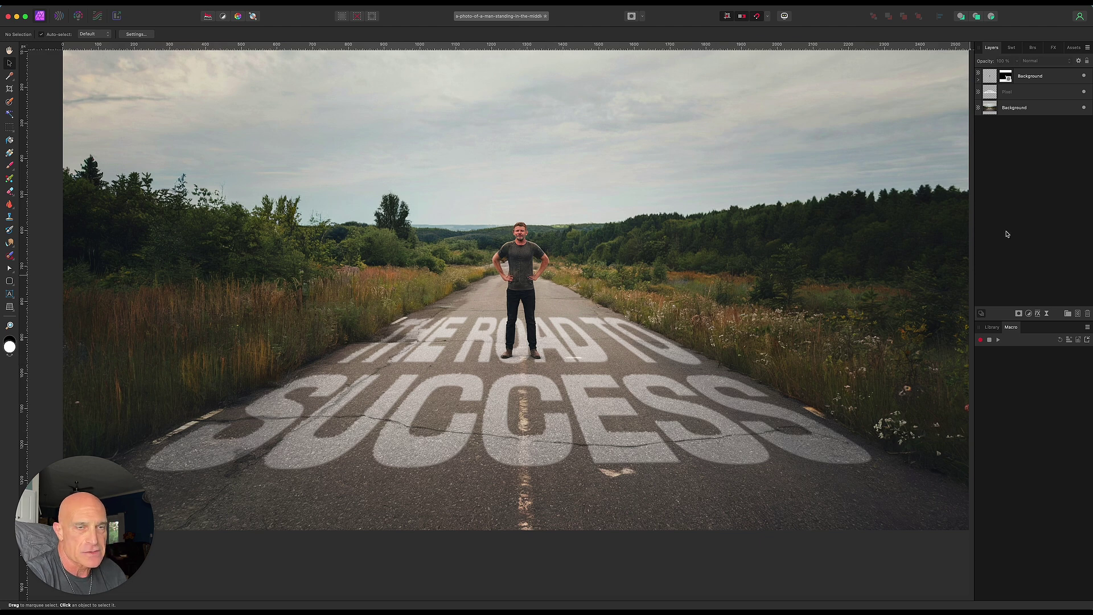
left_click(1039, 95)
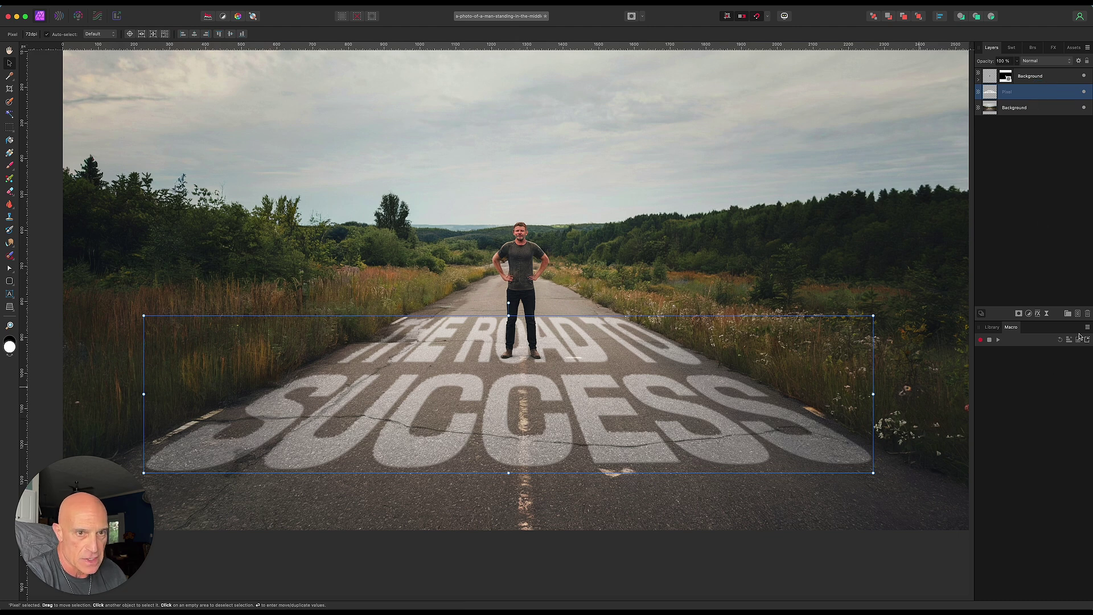
left_click(1077, 314)
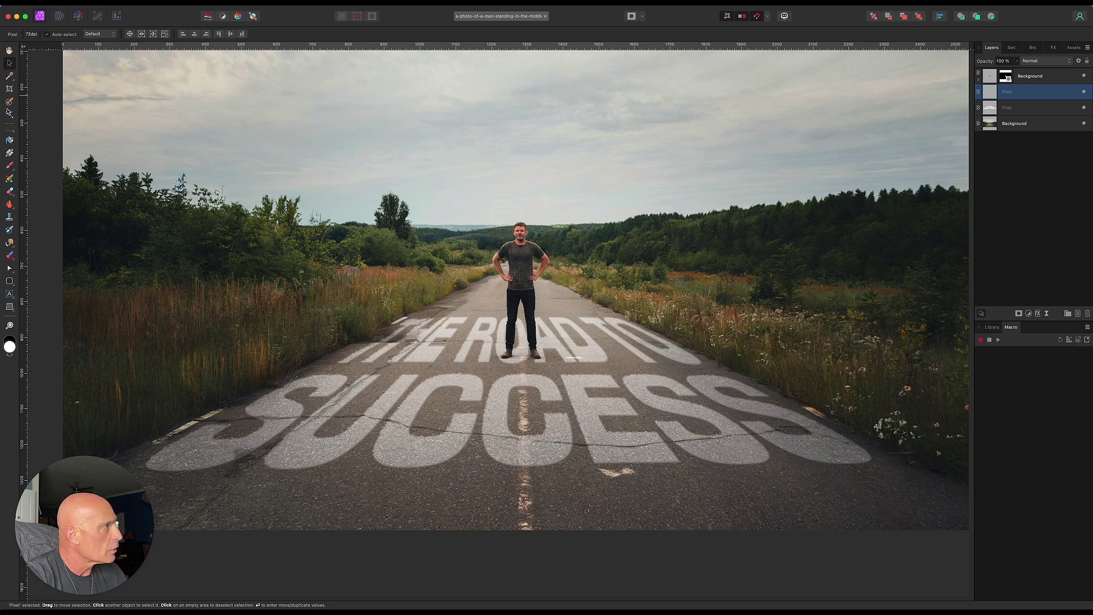
Paint a soft black shadow with the Paint Brush beneath the man's feet.
left_click(10, 166)
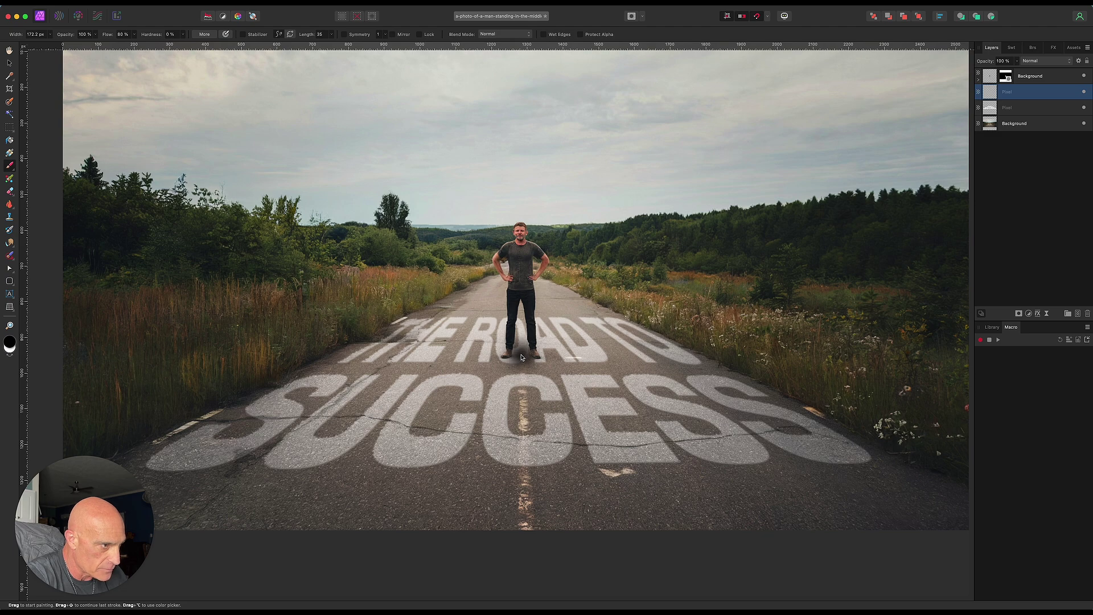
left_click(520, 354)
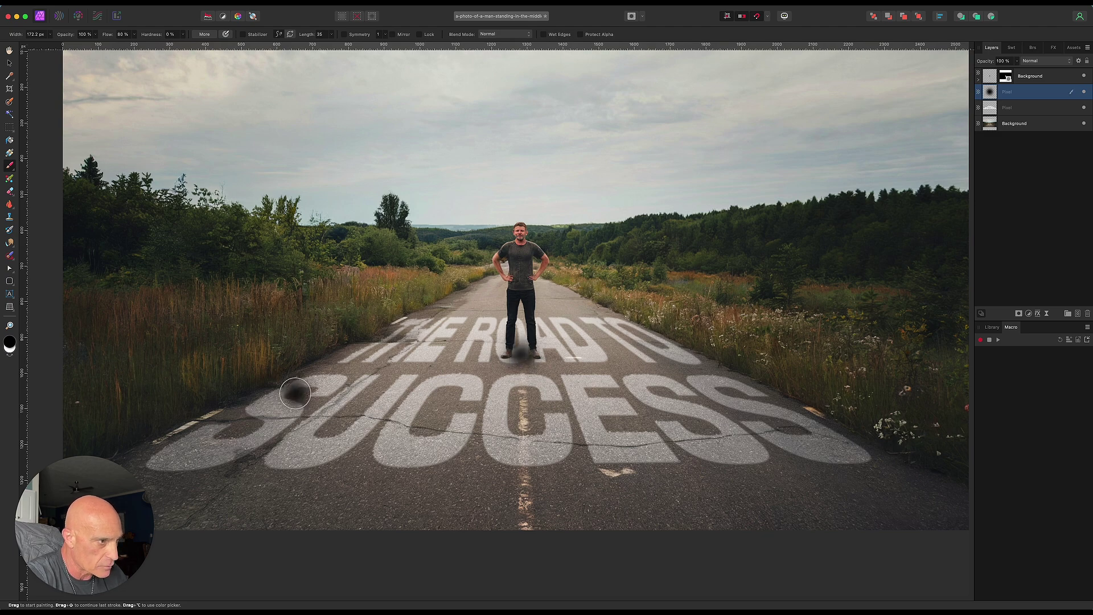
left_click(9, 64)
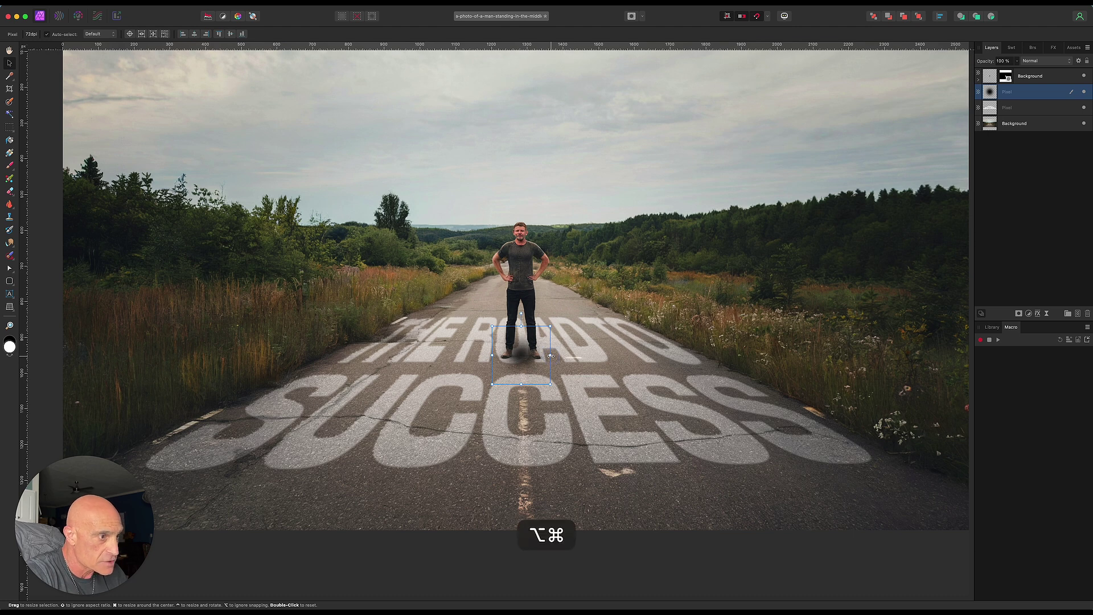
Widen the foot shadow from its centre and flatten its top and bottom edges into an oval.
left_click_drag(550, 355, 572, 360)
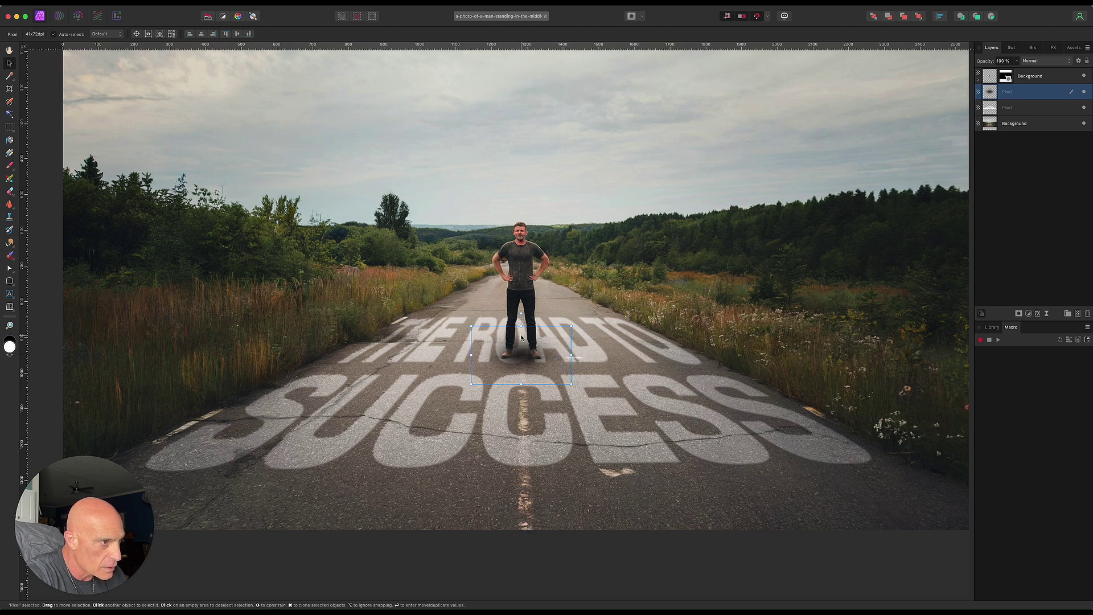
left_click_drag(521, 328, 521, 332)
left_click_drag(522, 381, 521, 377)
left_click(629, 557)
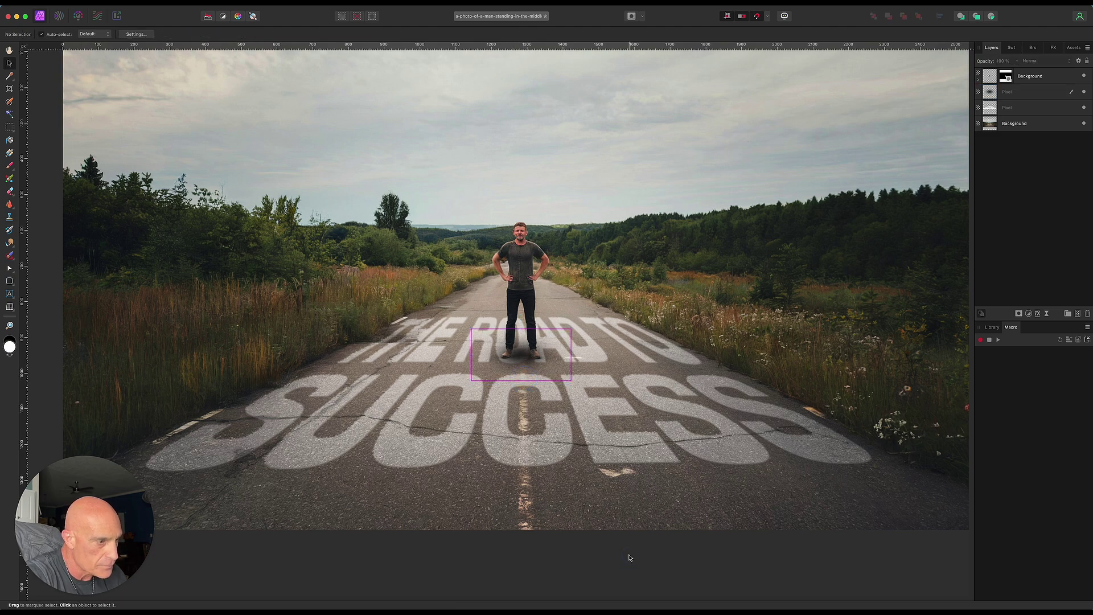
scroll(629, 556, "down", 3, "alt")
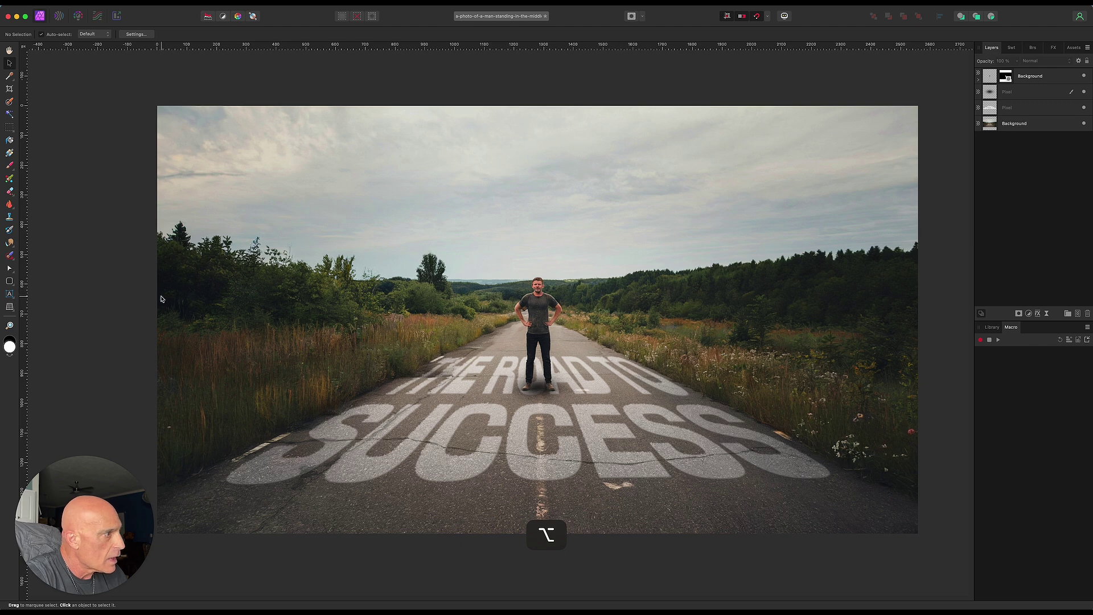